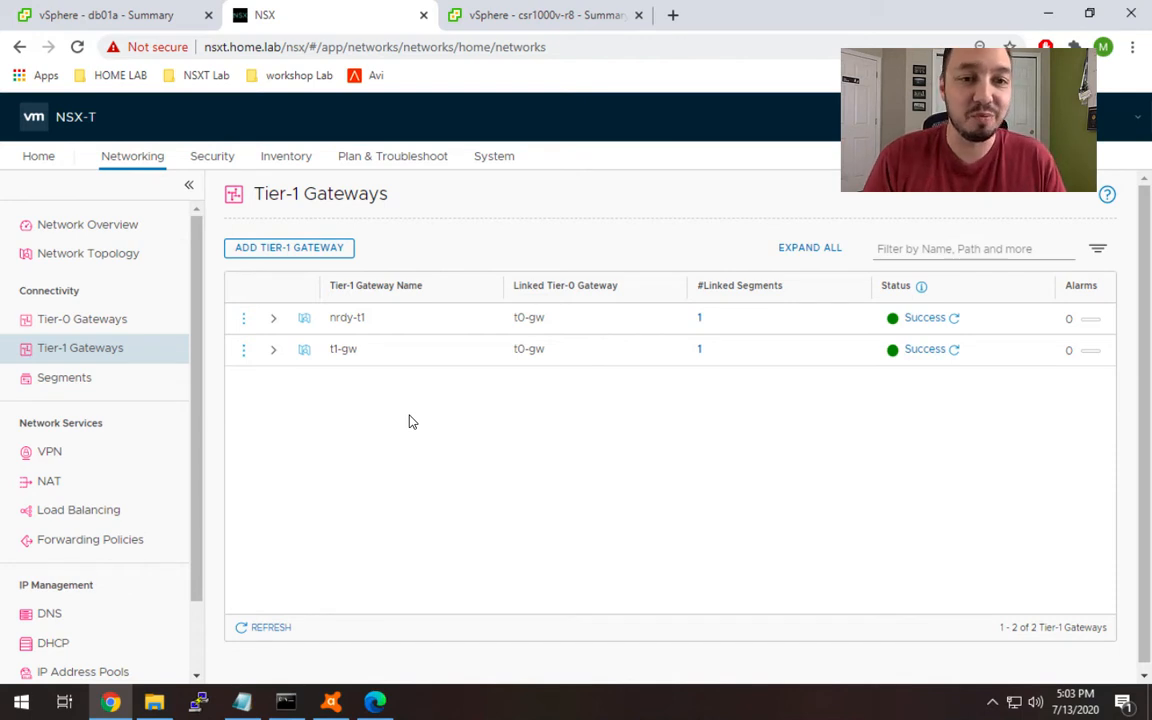
Step: Start a new Tier-1 gateway named nrdy-t1-new and link it to the Tier-0 gateway t0-gw
{"action": "left_click", "coordinate": [297, 250]}
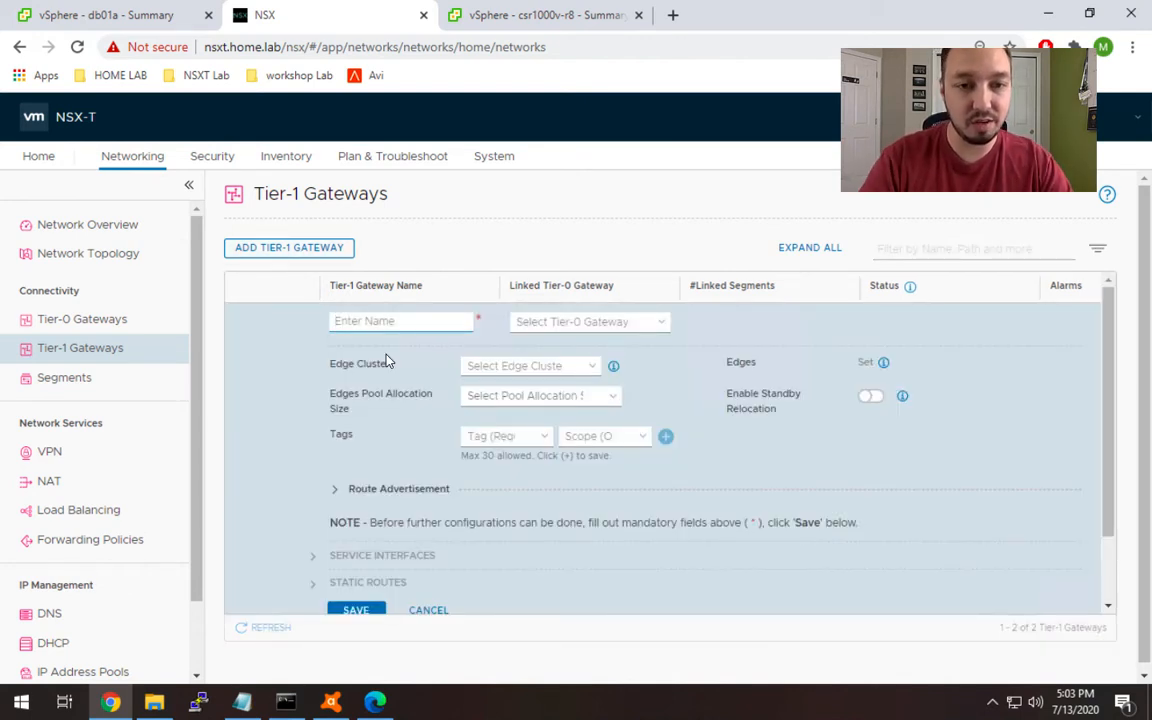
{"action": "type", "text": "nrdy"}
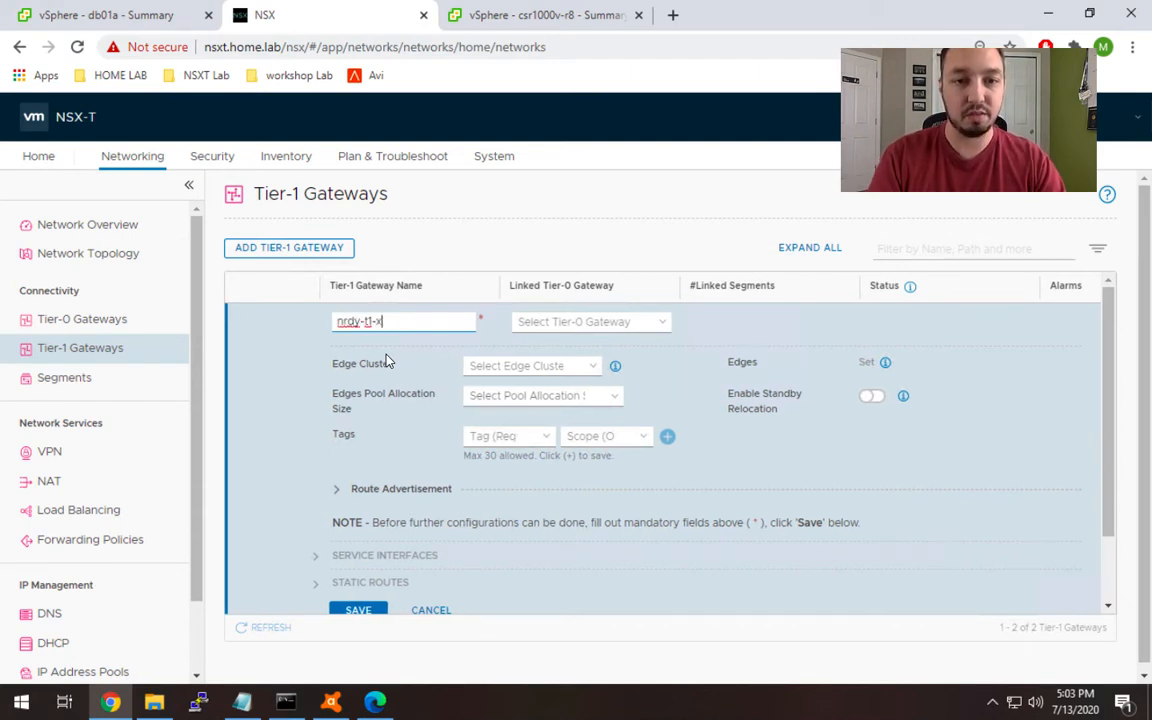
{"action": "type", "text": "-t1-x"}
{"action": "key", "text": "Tab"}
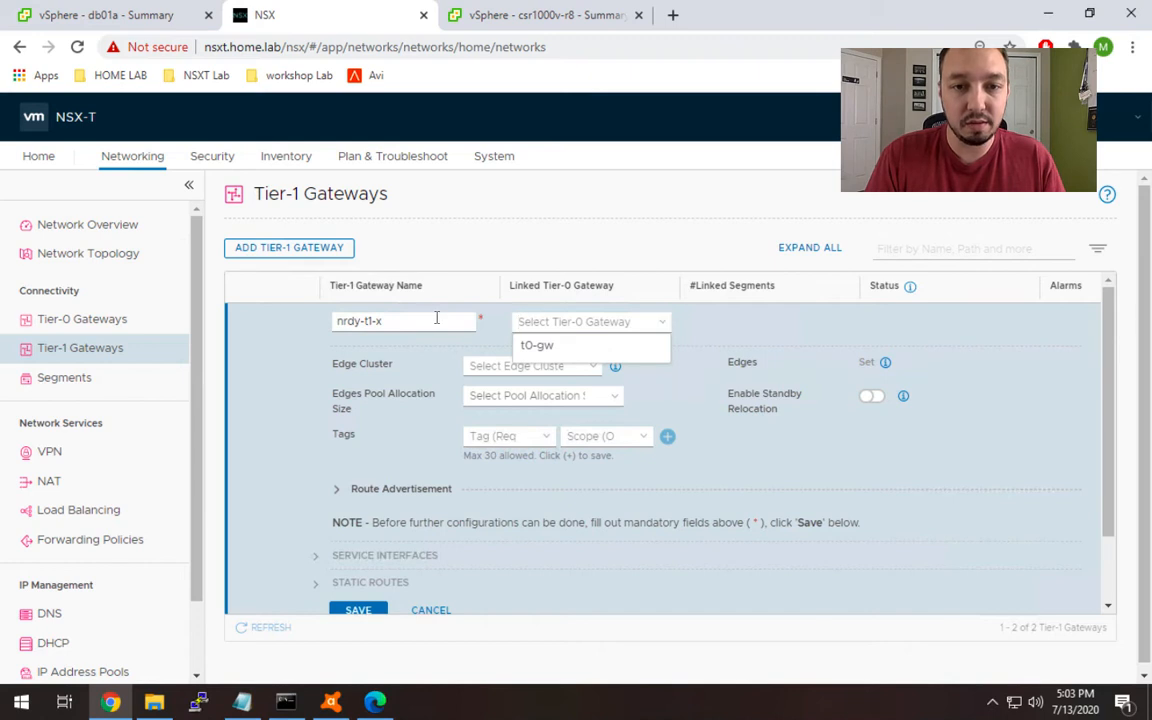
{"action": "left_click", "coordinate": [436, 318]}
{"action": "key", "text": "BackSpace"}
{"action": "type", "text": "new"}
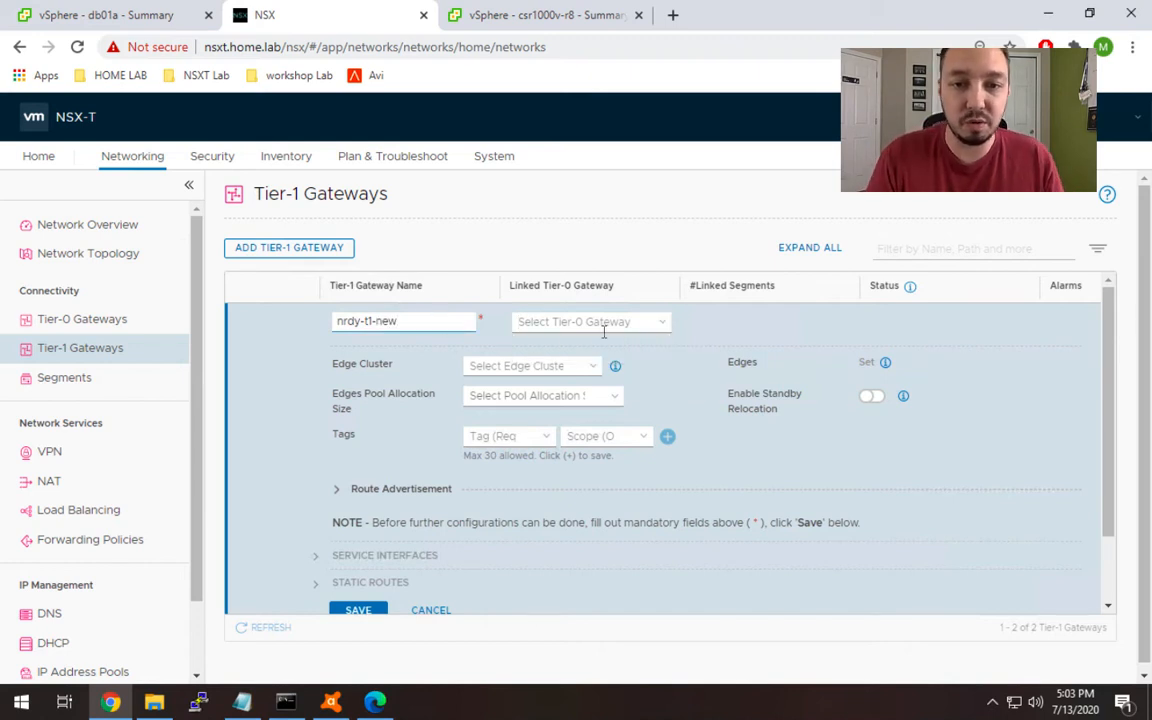
{"action": "left_click", "coordinate": [600, 322]}
{"action": "left_click", "coordinate": [556, 347]}
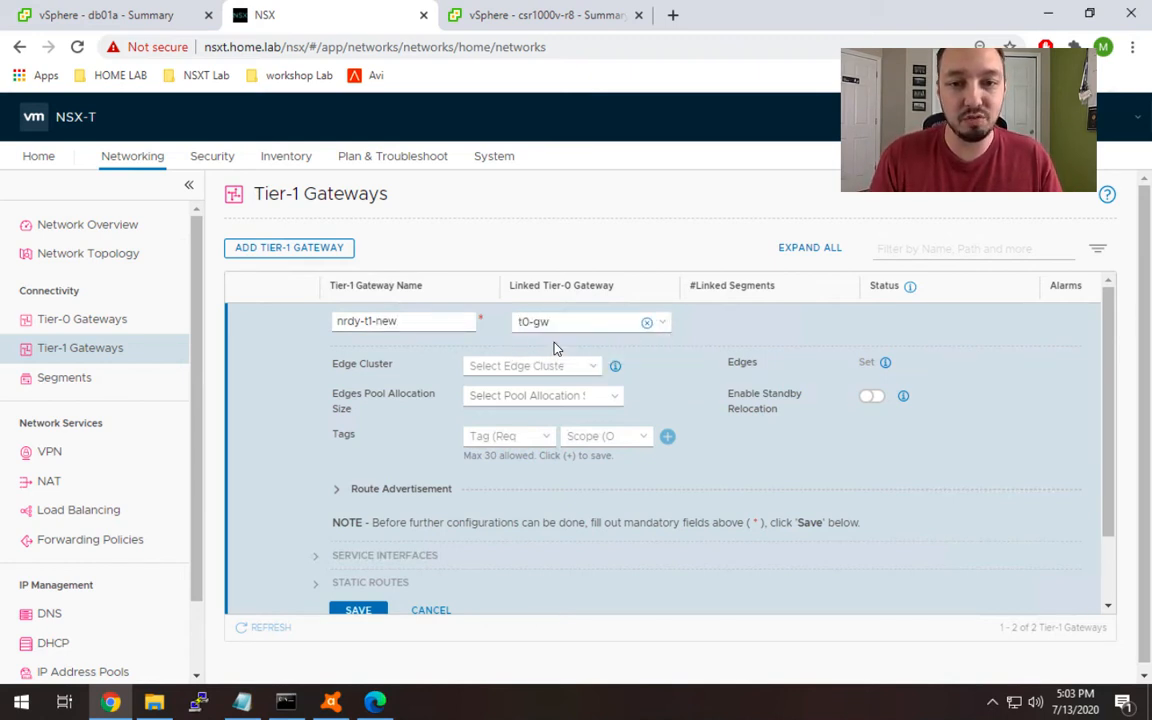
Step: Read the edge cluster hint and assign edgecluster01 as the new gateway's edge cluster
{"action": "left_click", "coordinate": [548, 367]}
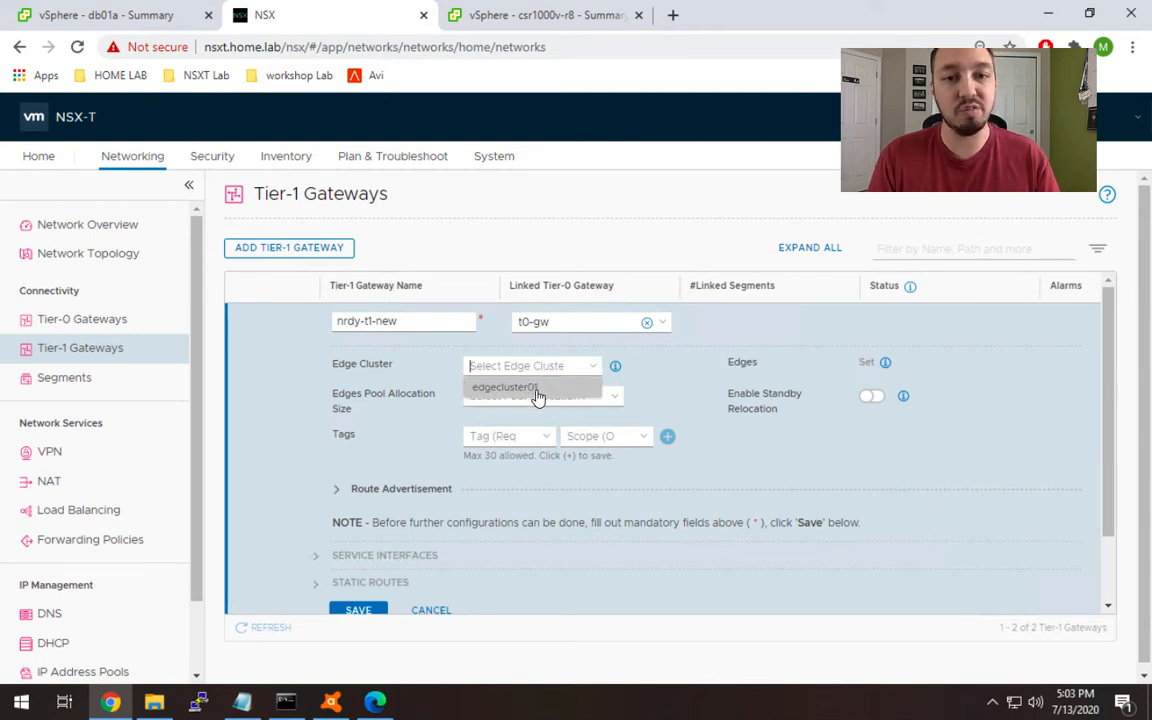
{"action": "left_click", "coordinate": [614, 368]}
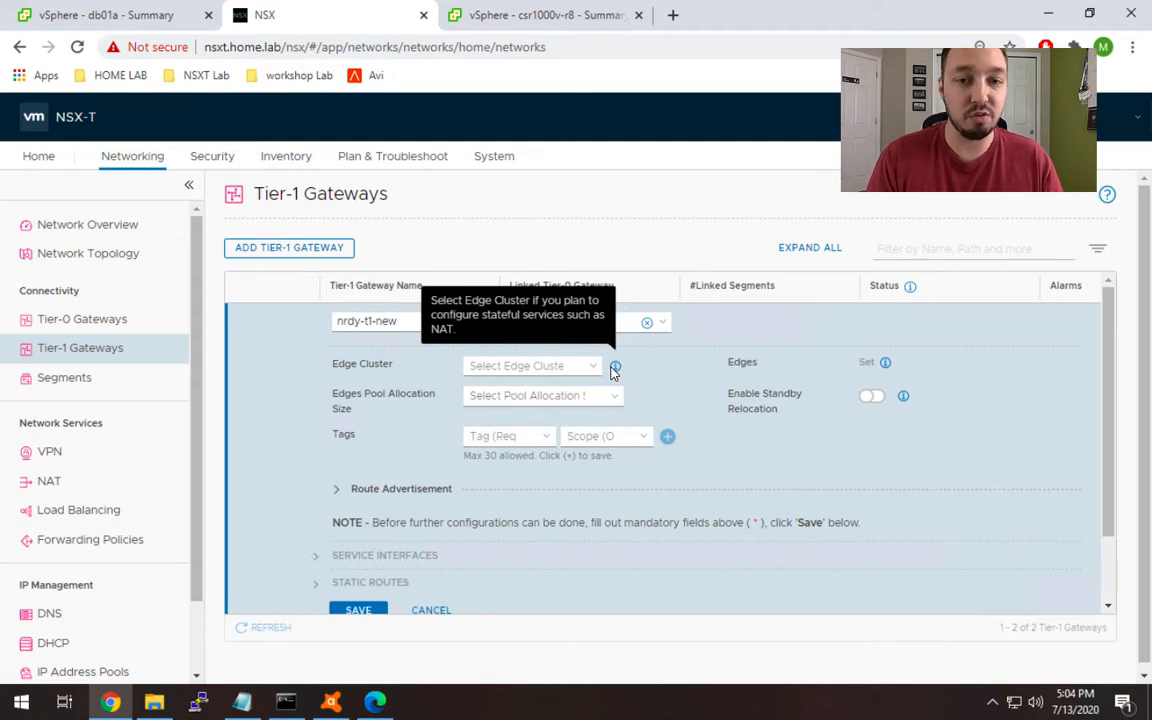
{"action": "left_click", "coordinate": [540, 366]}
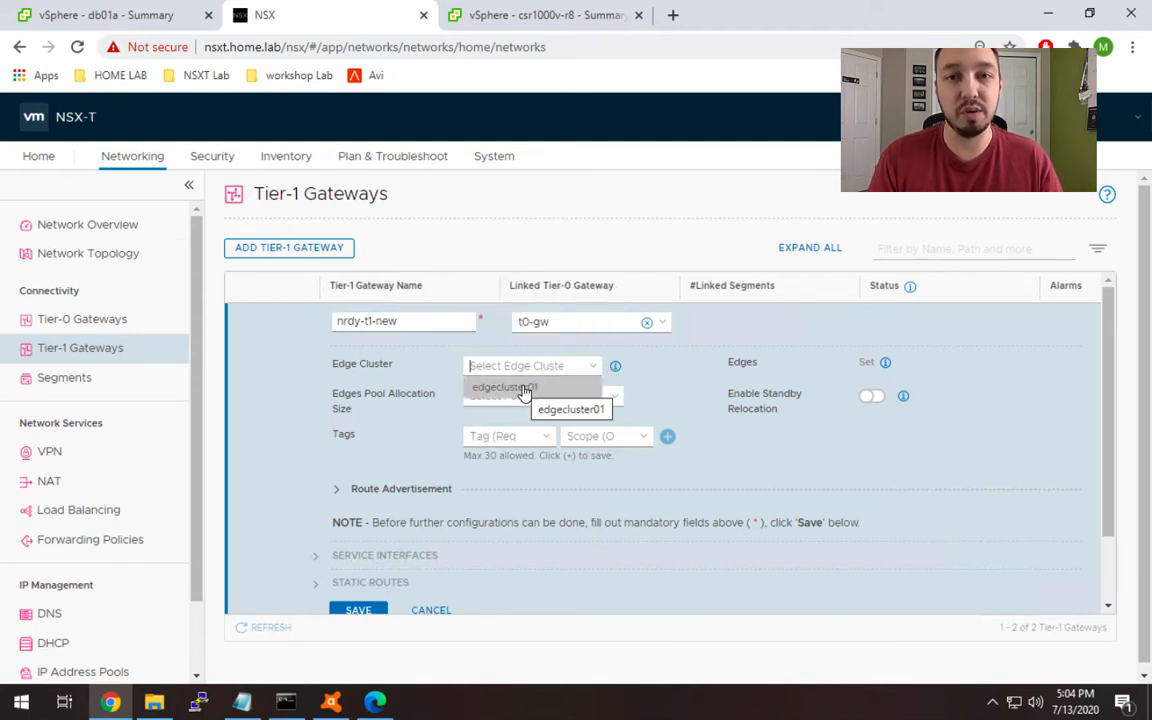
{"action": "left_click", "coordinate": [524, 388]}
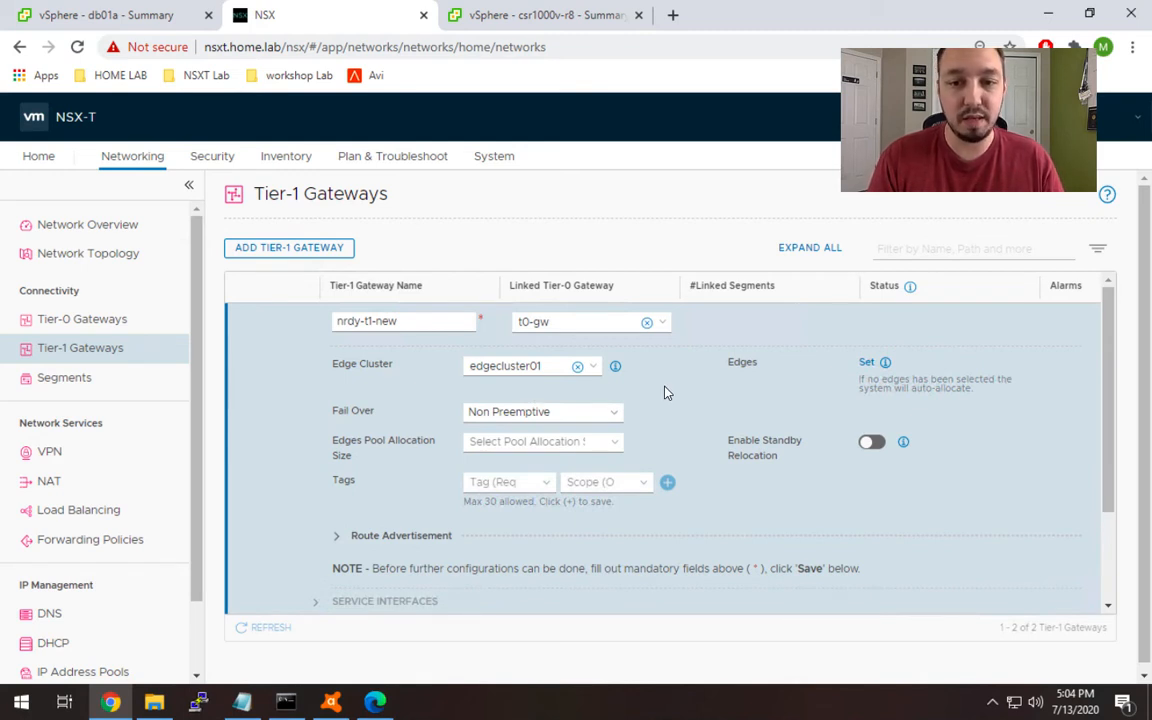
Step: Enable route advertisement for All Connected Segments & Service Ports and All NAT IP's, save the gateway and finish its configuration
{"action": "scroll", "coordinate": [663, 391], "scroll_direction": "down", "scroll_amount": 3}
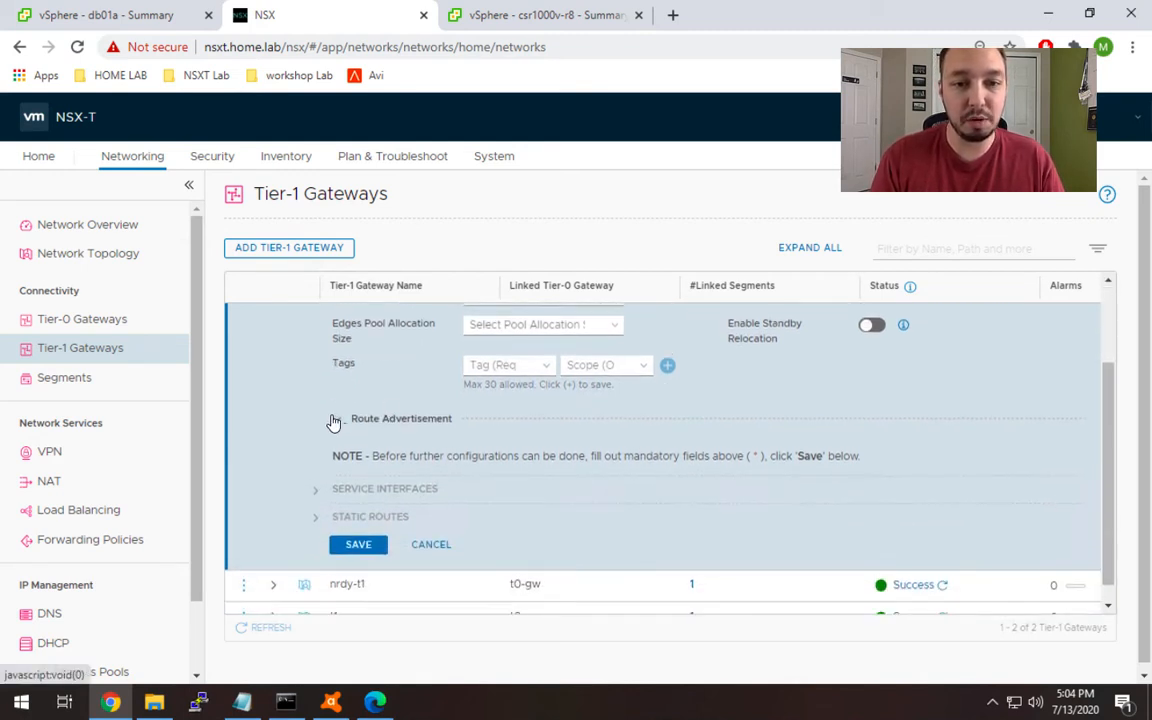
{"action": "left_click", "coordinate": [338, 420]}
{"action": "scroll", "coordinate": [514, 442], "scroll_direction": "down", "scroll_amount": 1}
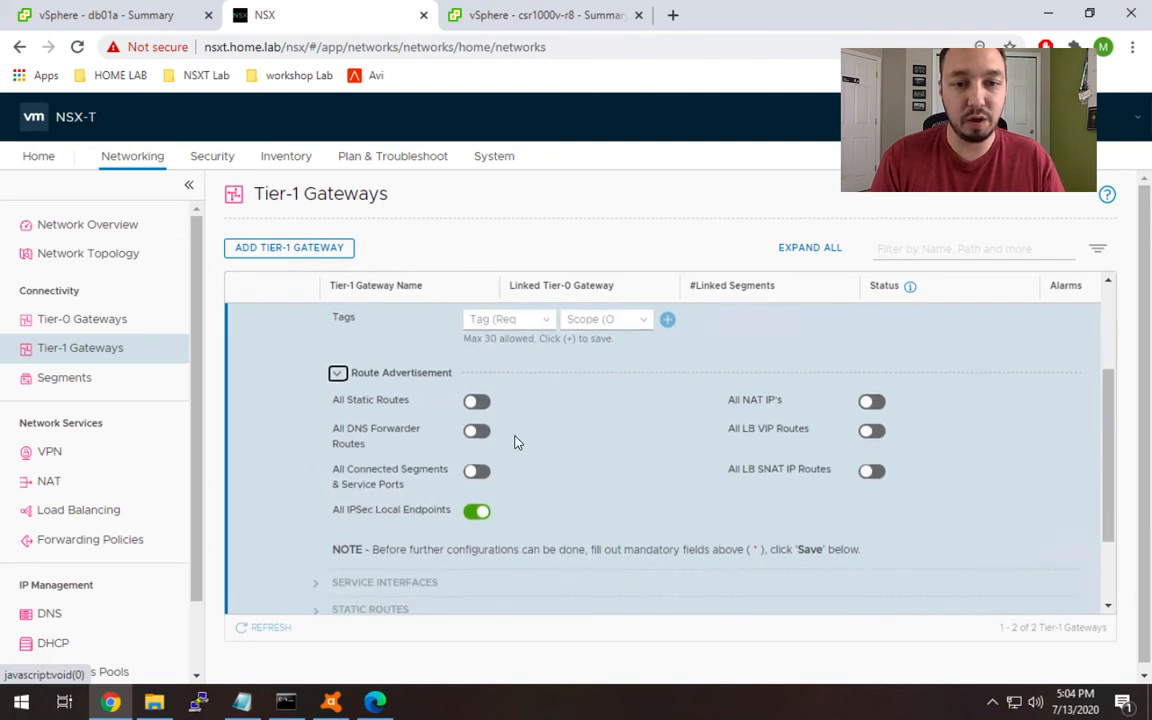
{"action": "left_click", "coordinate": [477, 471]}
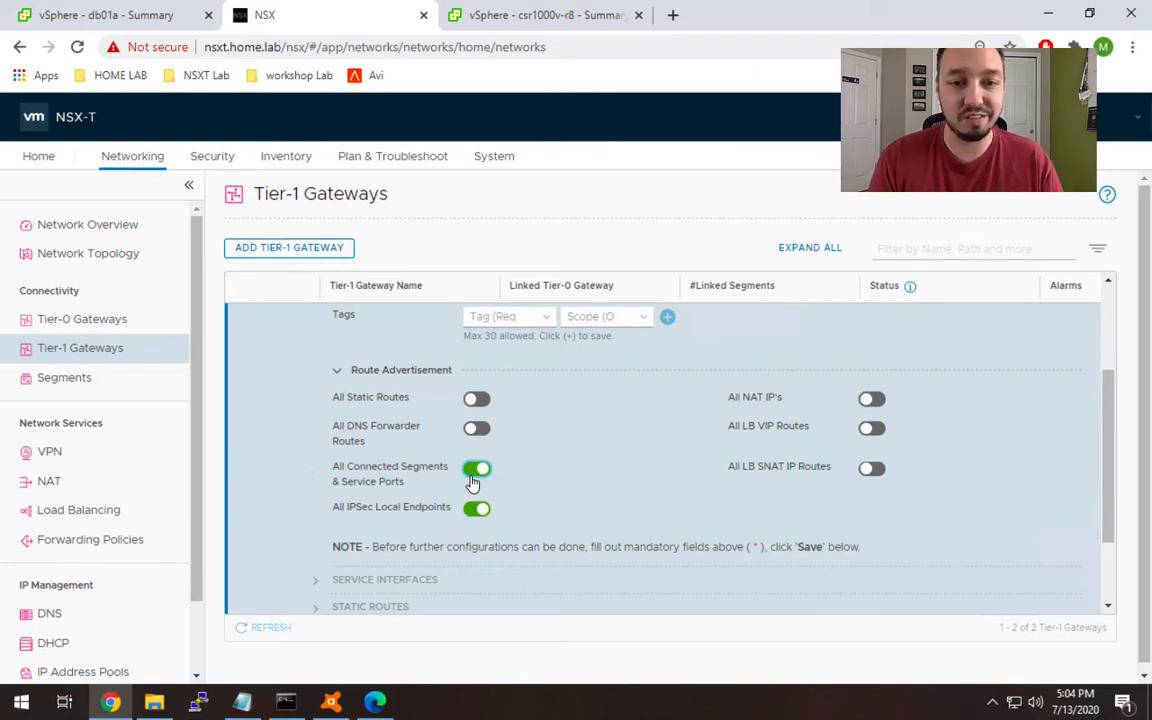
{"action": "left_click", "coordinate": [871, 399]}
{"action": "scroll", "coordinate": [560, 460], "scroll_direction": "down", "scroll_amount": 2}
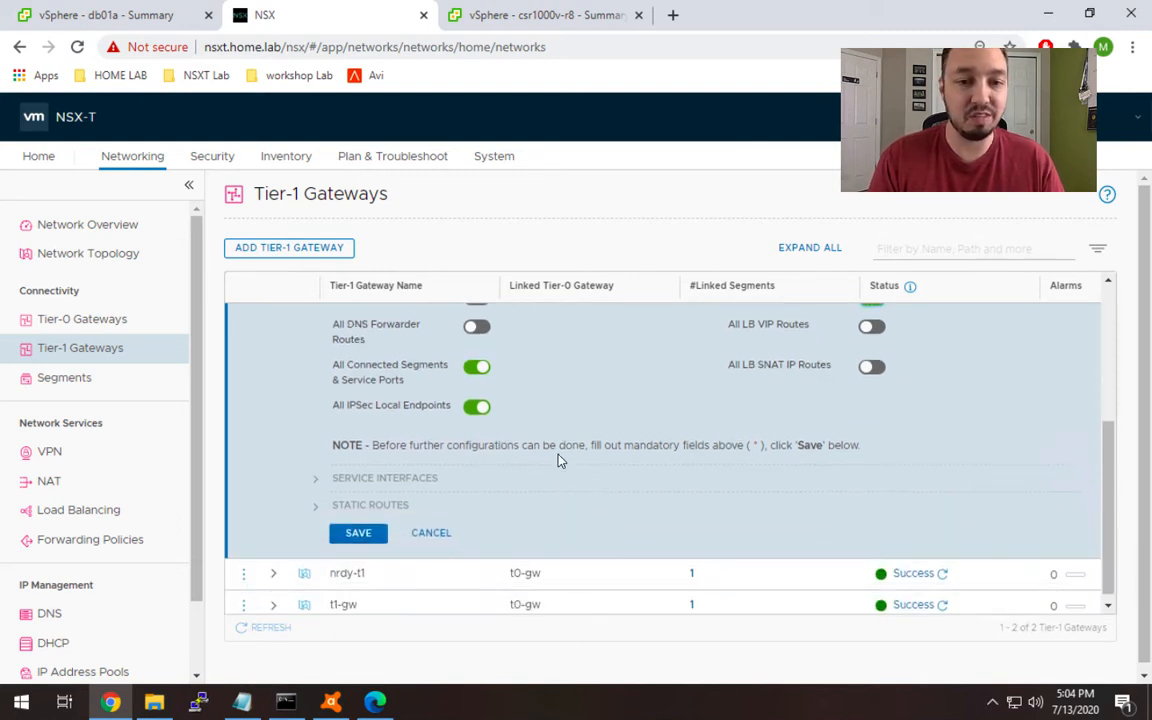
{"action": "left_click", "coordinate": [356, 536]}
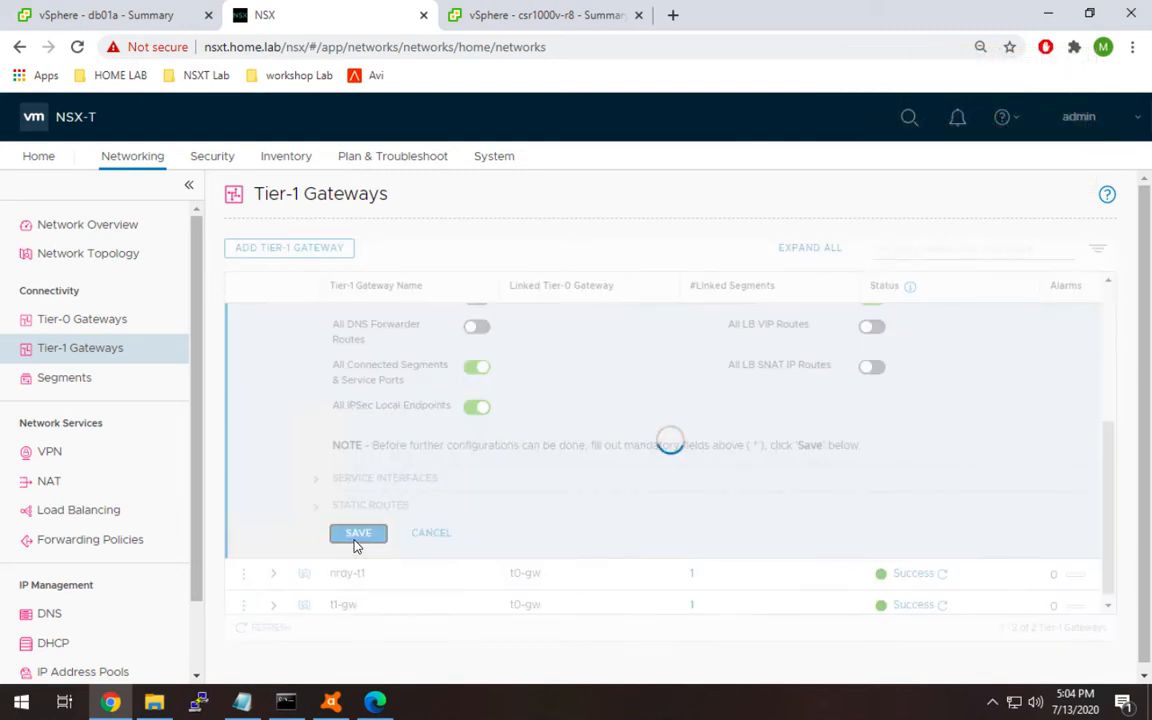
{"action": "left_click", "coordinate": [701, 378]}
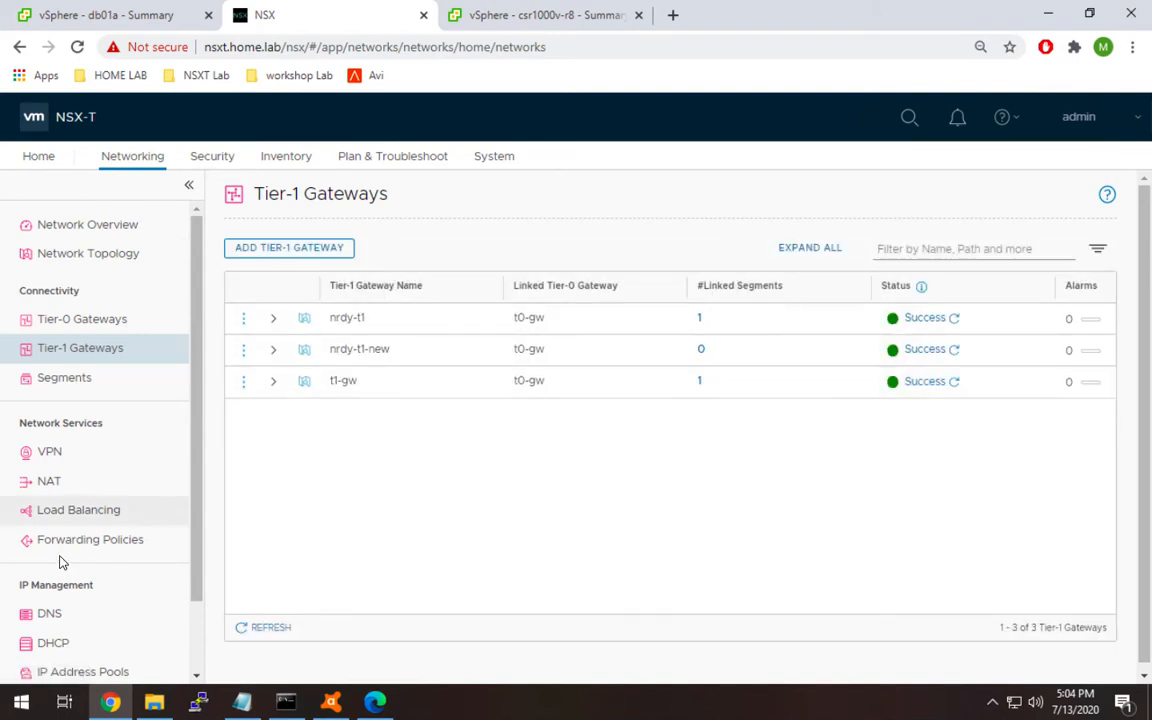
Step: Create a DHCP profile of type DHCP Server named nrdy-dhcp-server, leaving the server IP address empty, and save it
{"action": "left_click", "coordinate": [70, 648]}
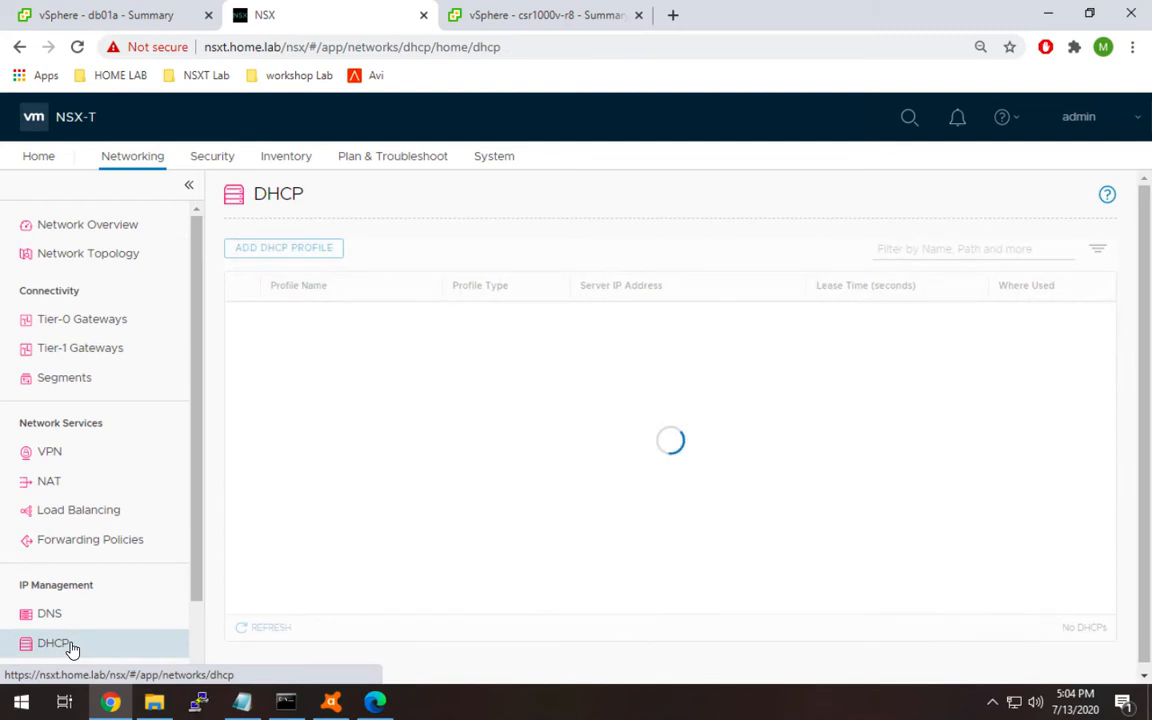
{"action": "left_click", "coordinate": [296, 252]}
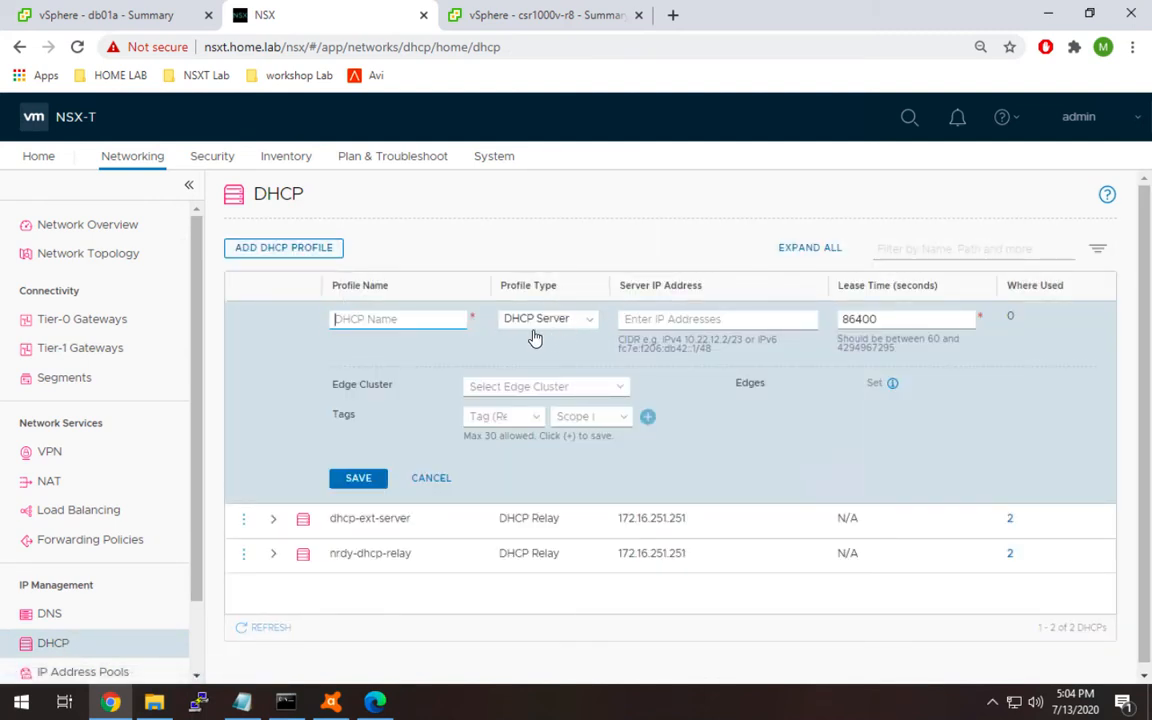
{"action": "left_click", "coordinate": [417, 319]}
{"action": "type", "text": "nrdy-dhcp-server"}
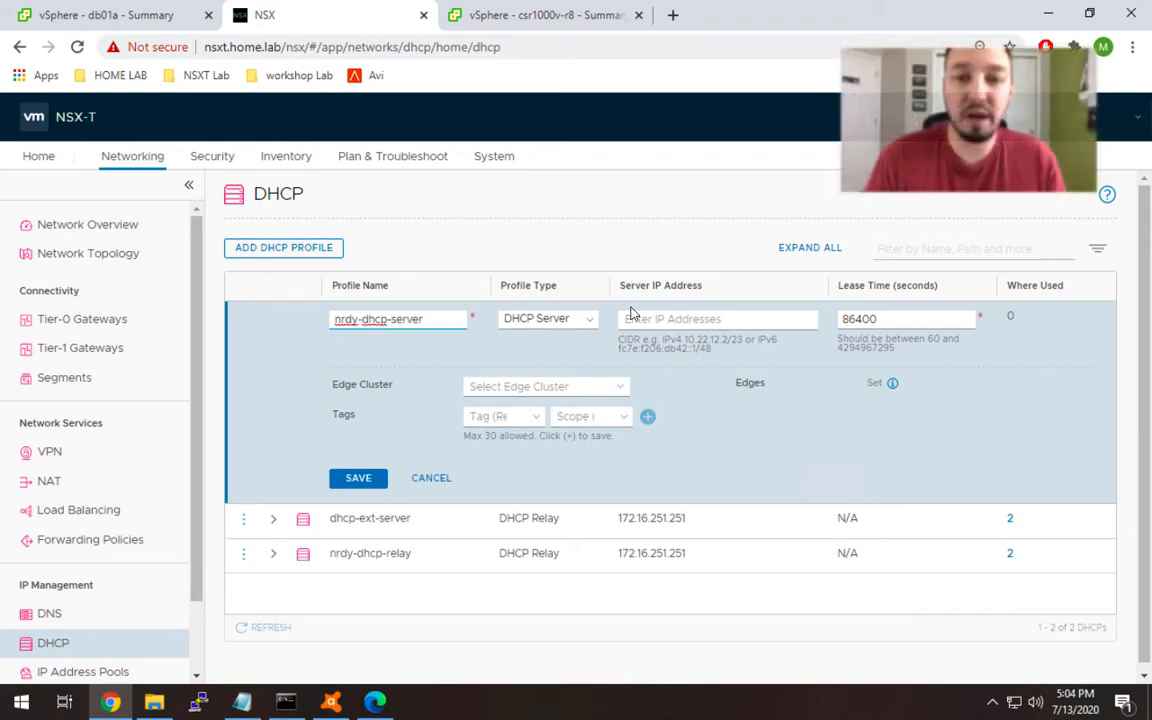
{"action": "left_click", "coordinate": [659, 318]}
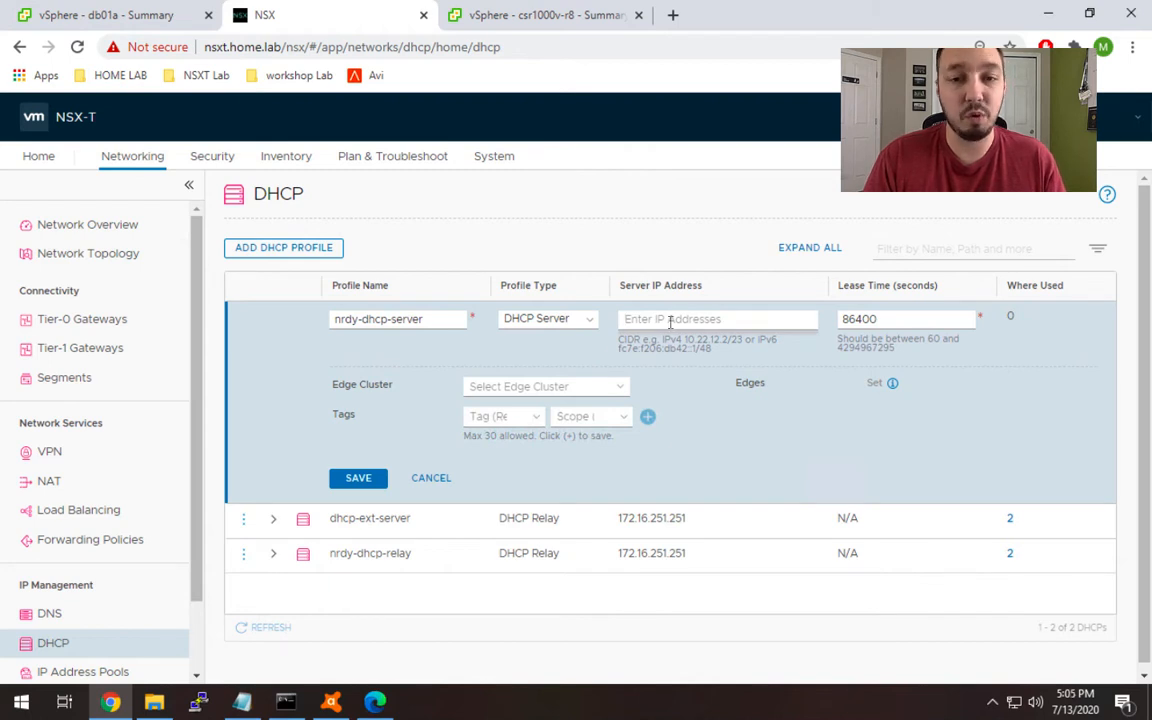
{"action": "left_click", "coordinate": [368, 478]}
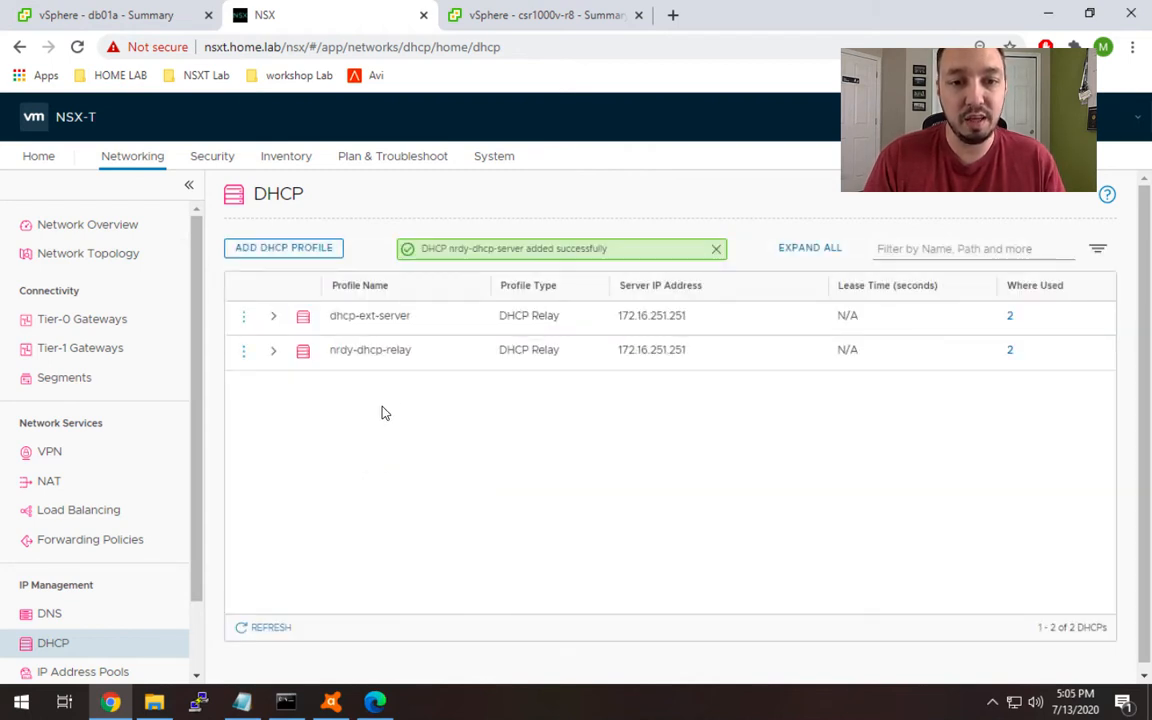
Step: Refresh the DHCP profile list and check the server IP address and lease time of nrdy-dhcp-server
{"action": "left_click", "coordinate": [272, 627]}
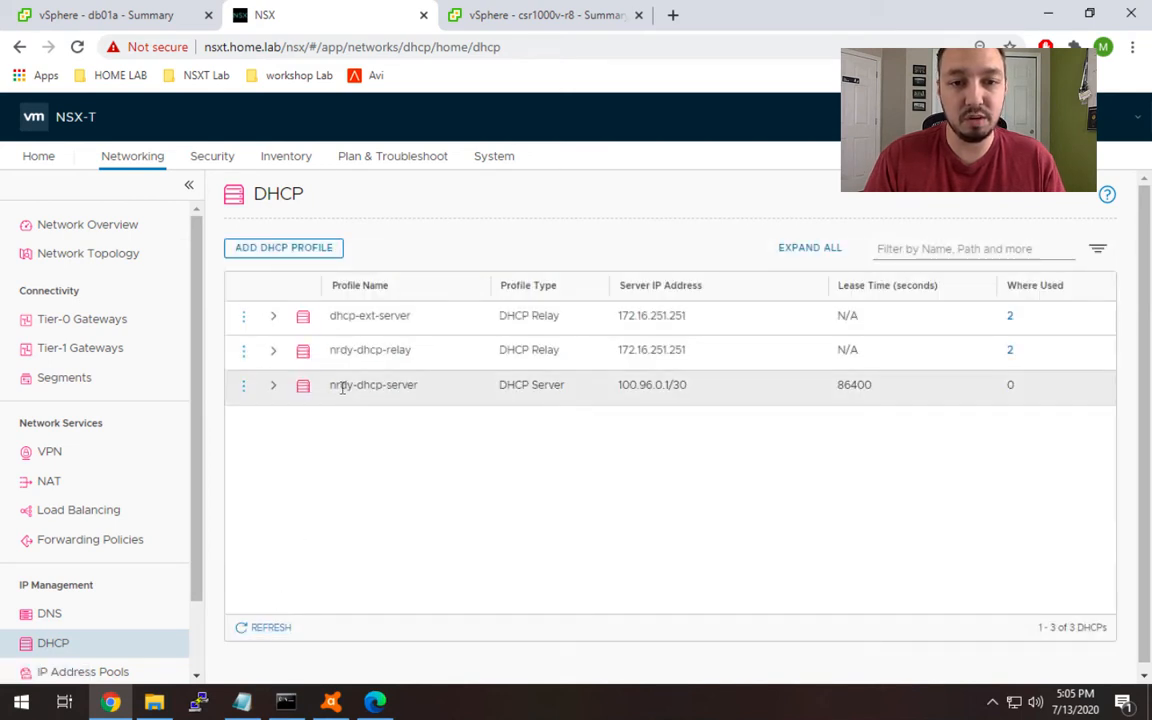
{"action": "left_click_drag", "start_coordinate": [617, 386], "coordinate": [689, 391]}
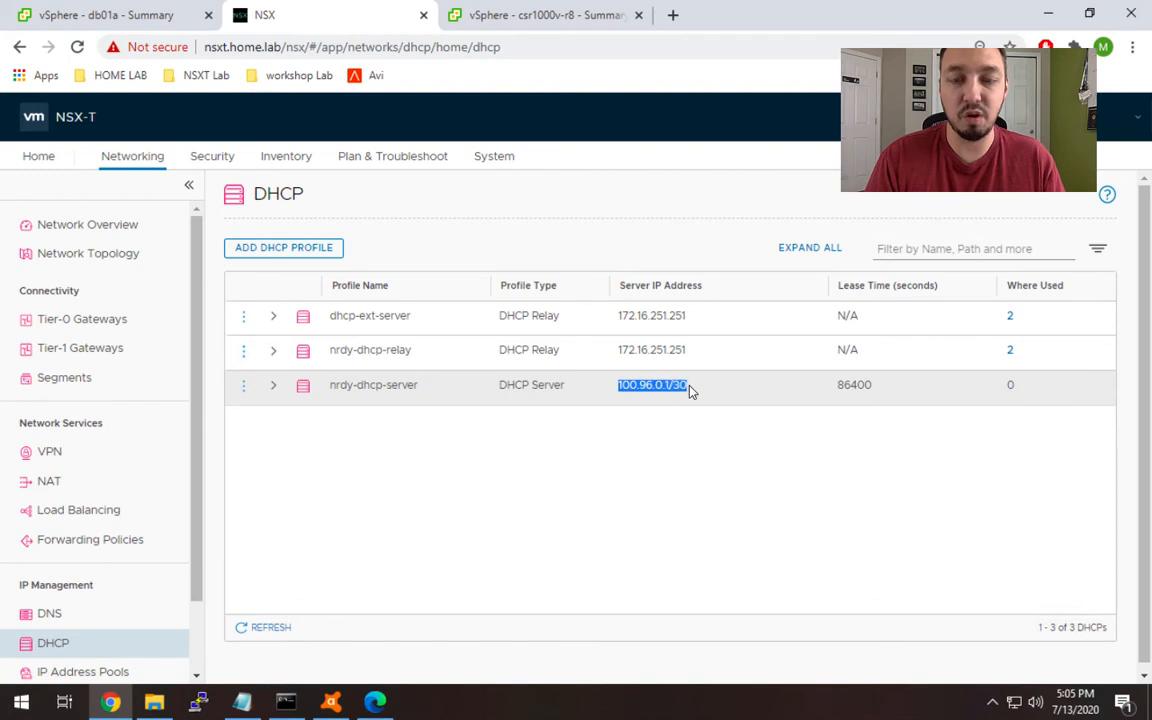
{"action": "left_click", "coordinate": [590, 467]}
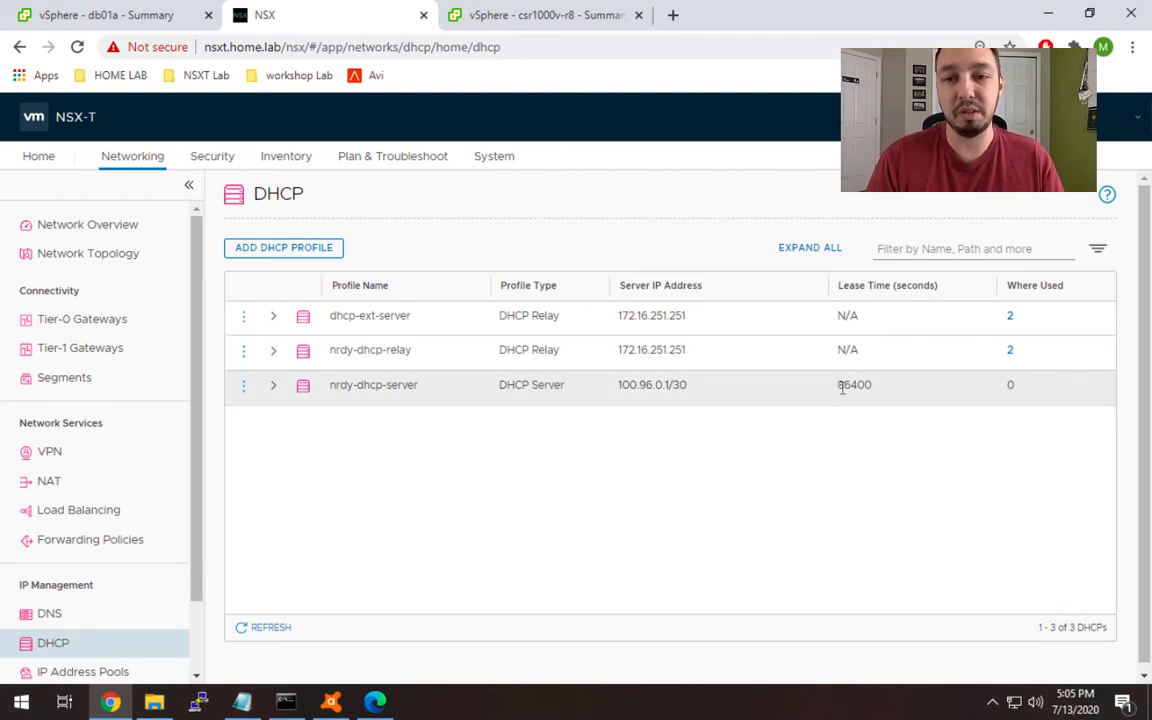
{"action": "left_click_drag", "start_coordinate": [838, 386], "coordinate": [877, 391]}
{"action": "left_click", "coordinate": [712, 469]}
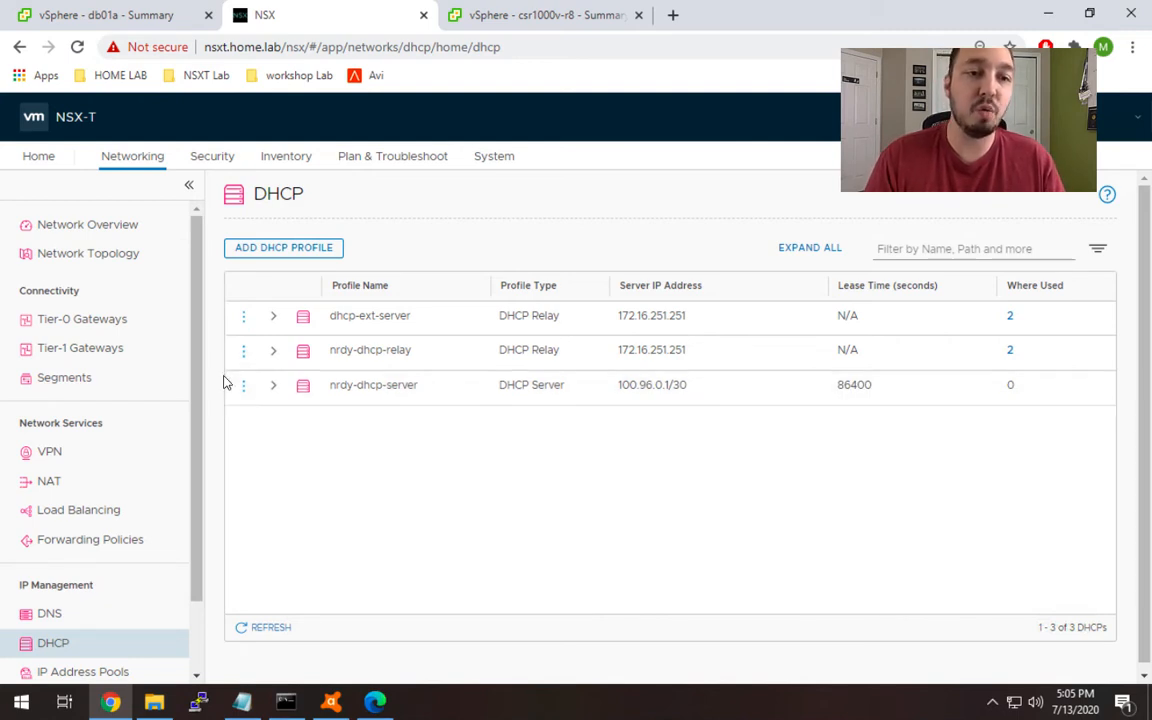
Step: Edit the Tier-1 gateway nrdy-t1-new to use DHCP Server nrdy-dhcp-server for IP address management and save the gateway
{"action": "left_click", "coordinate": [136, 363]}
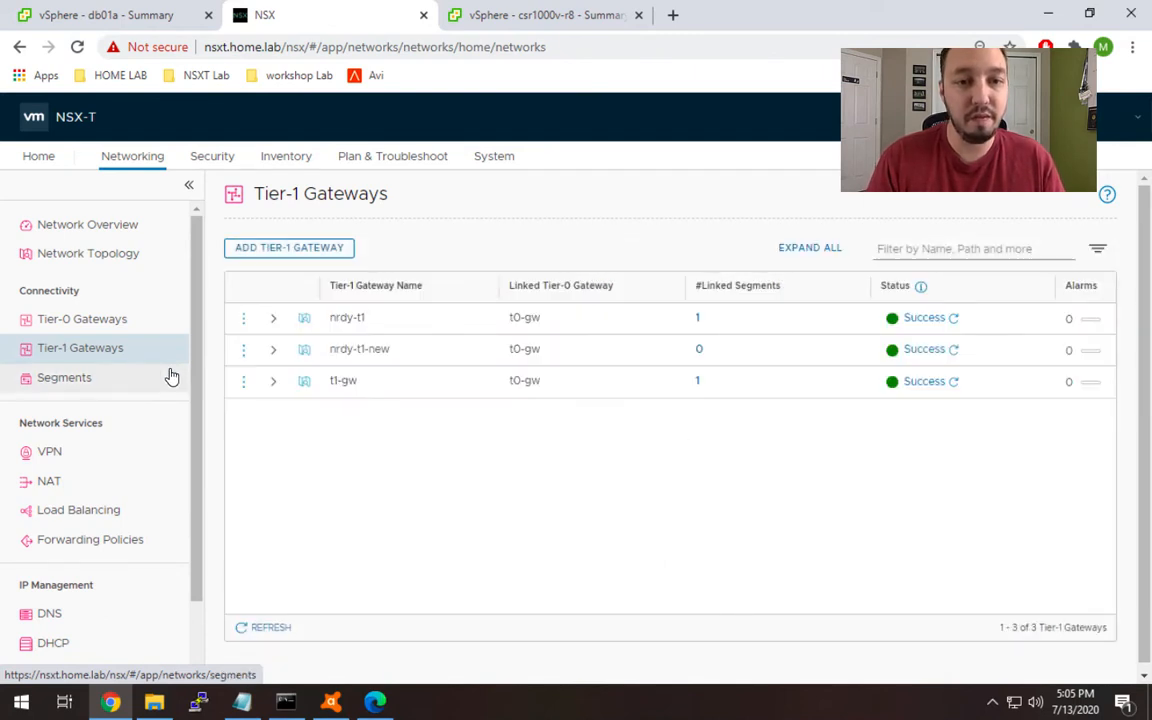
{"action": "left_click", "coordinate": [243, 349]}
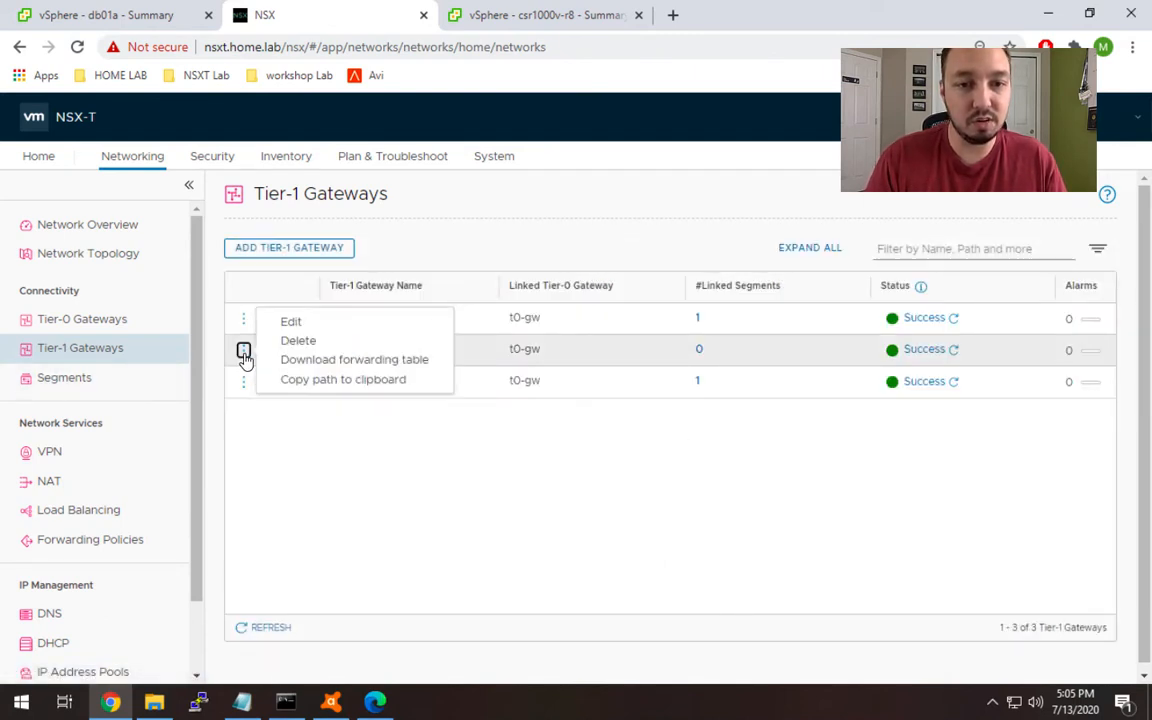
{"action": "left_click", "coordinate": [285, 322]}
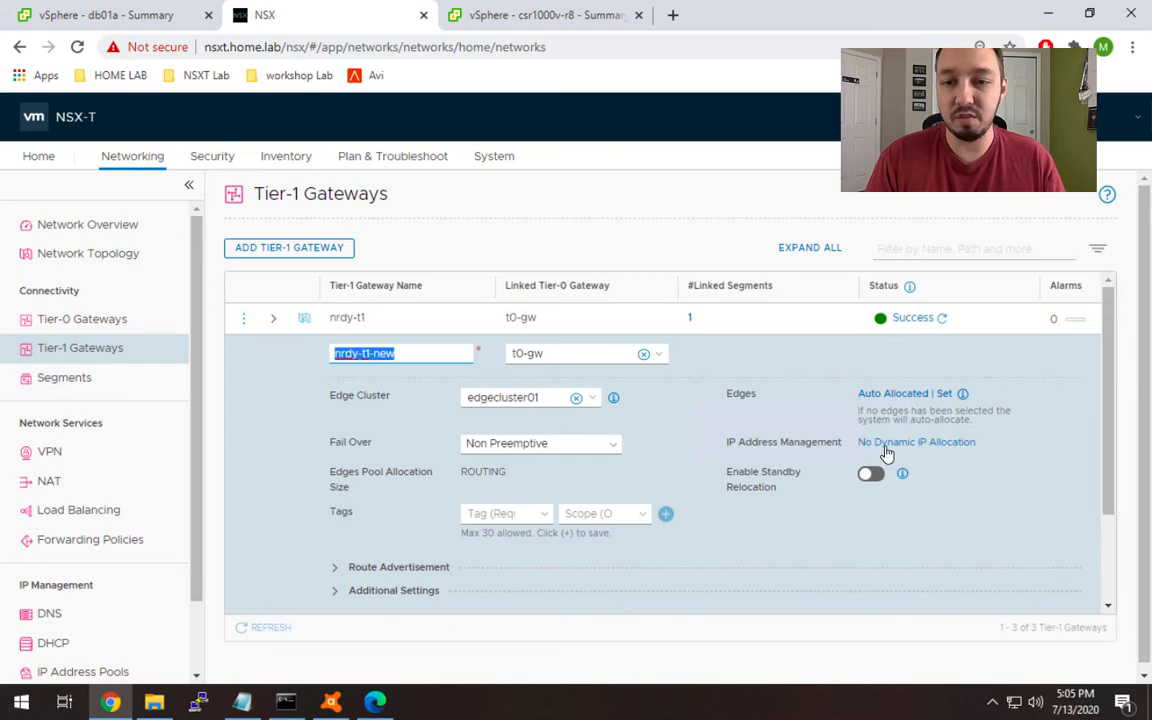
{"action": "left_click", "coordinate": [893, 449]}
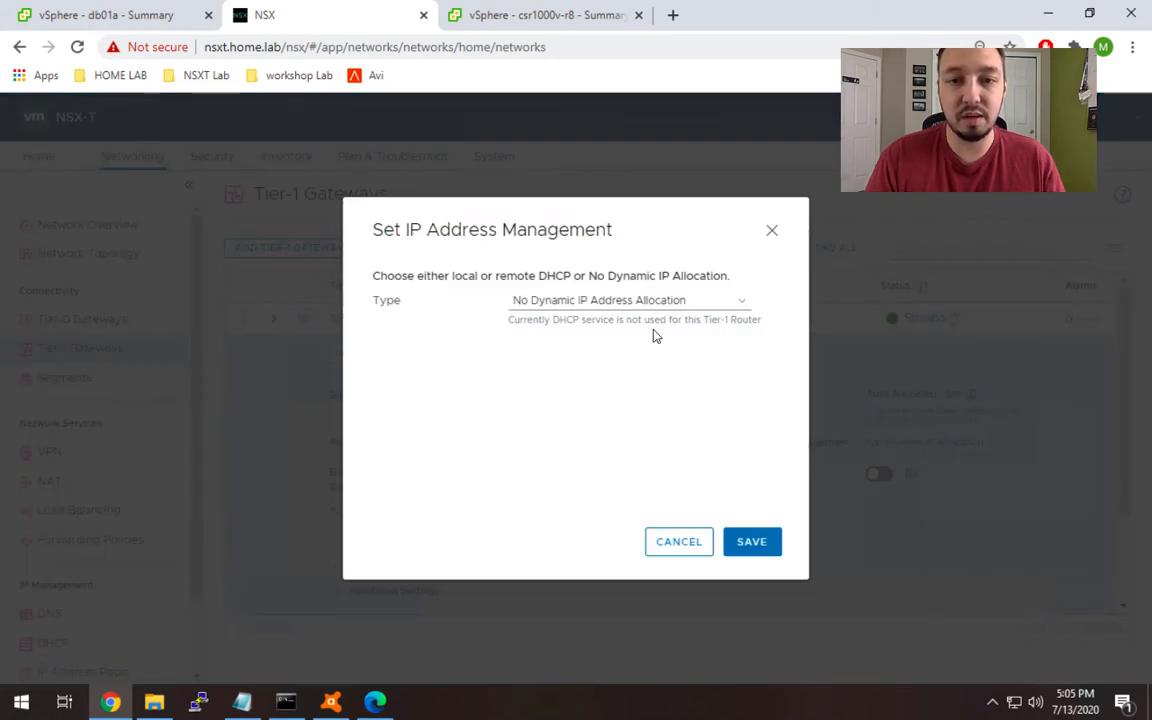
{"action": "left_click", "coordinate": [599, 301]}
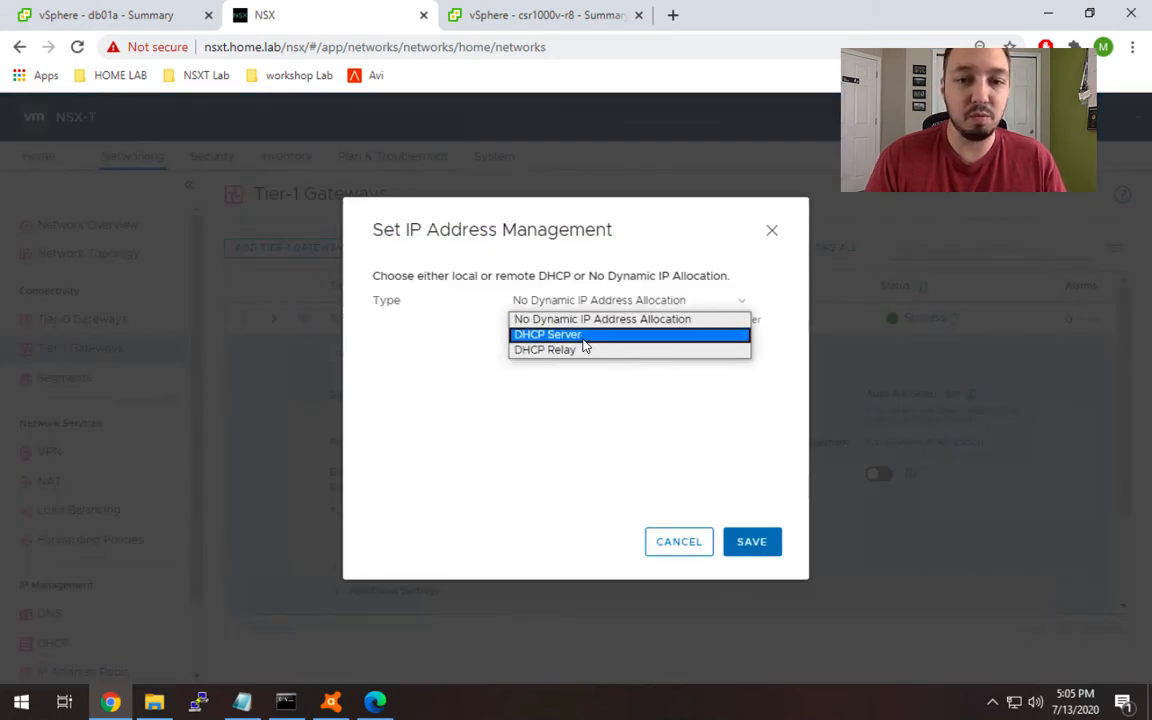
{"action": "left_click", "coordinate": [584, 340]}
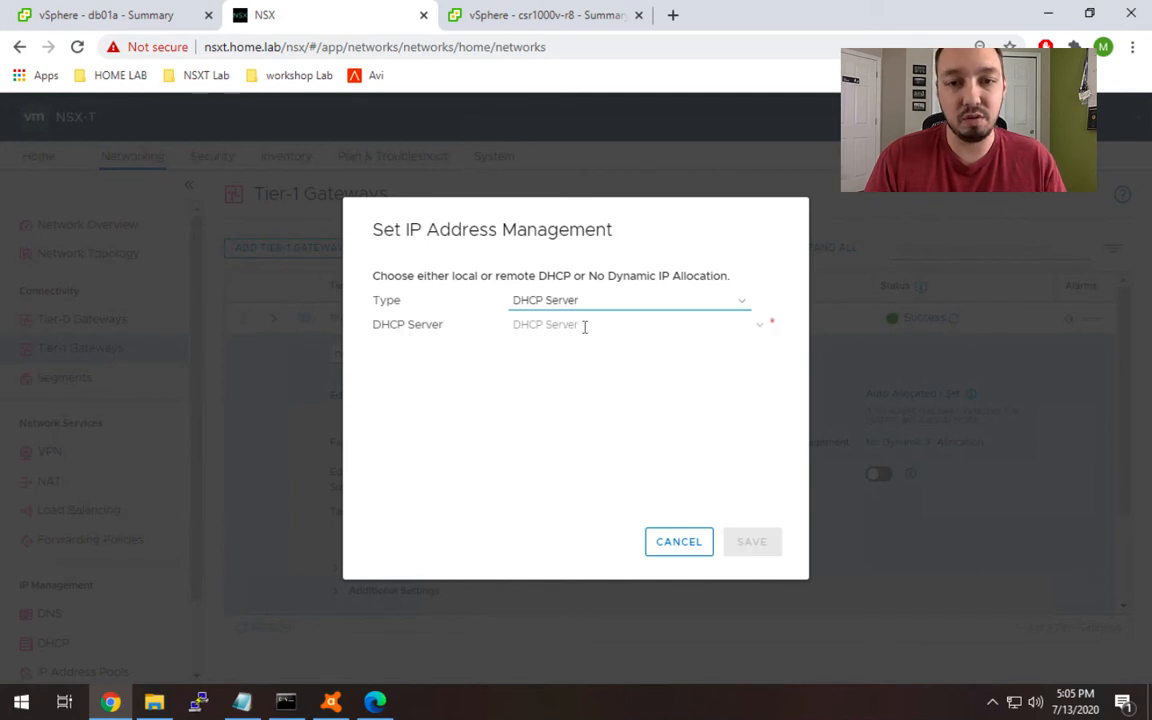
{"action": "left_click", "coordinate": [585, 324]}
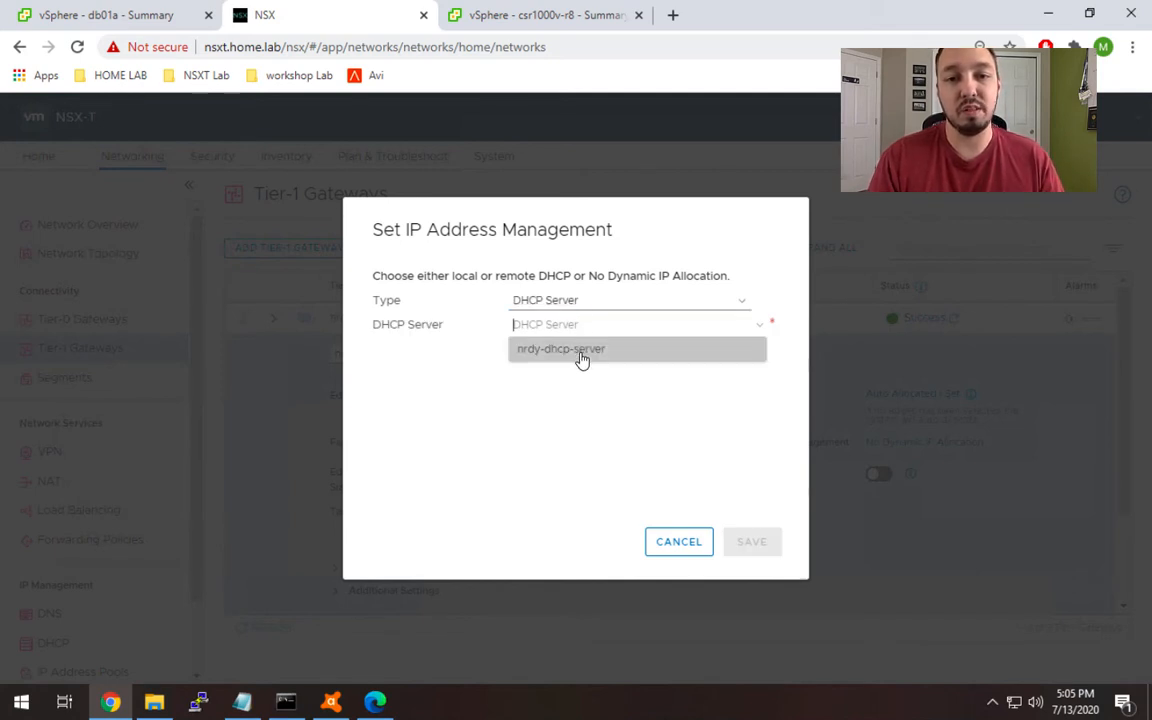
{"action": "left_click", "coordinate": [582, 352]}
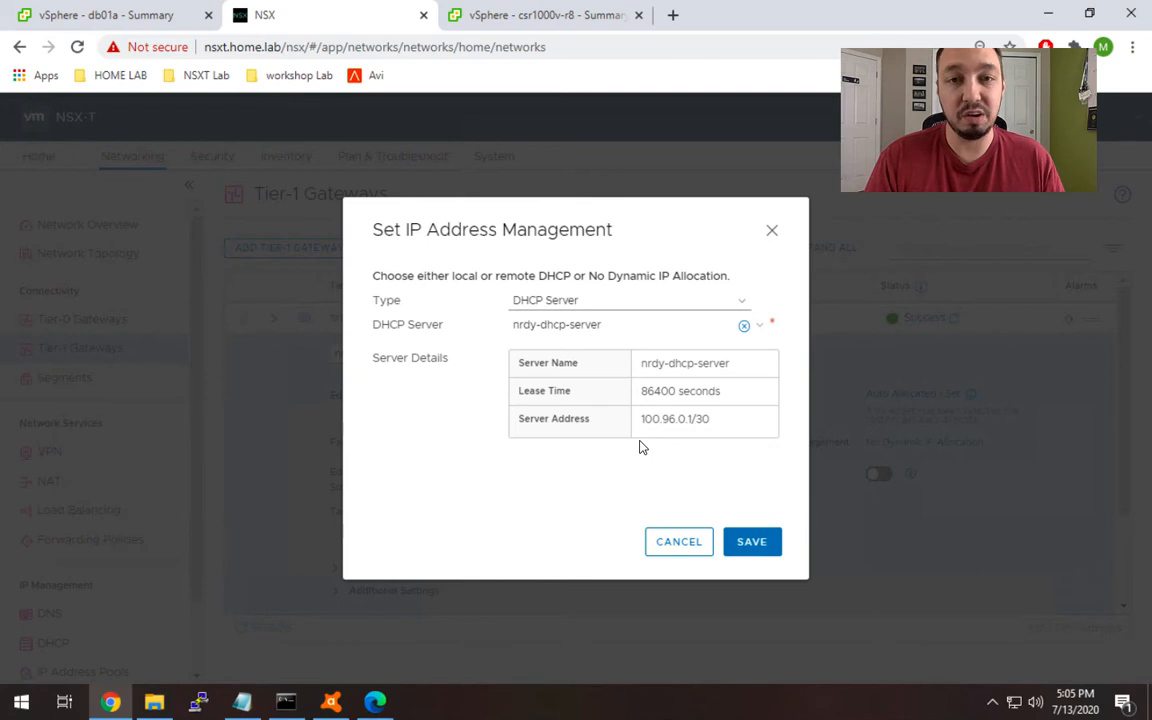
{"action": "left_click", "coordinate": [755, 548]}
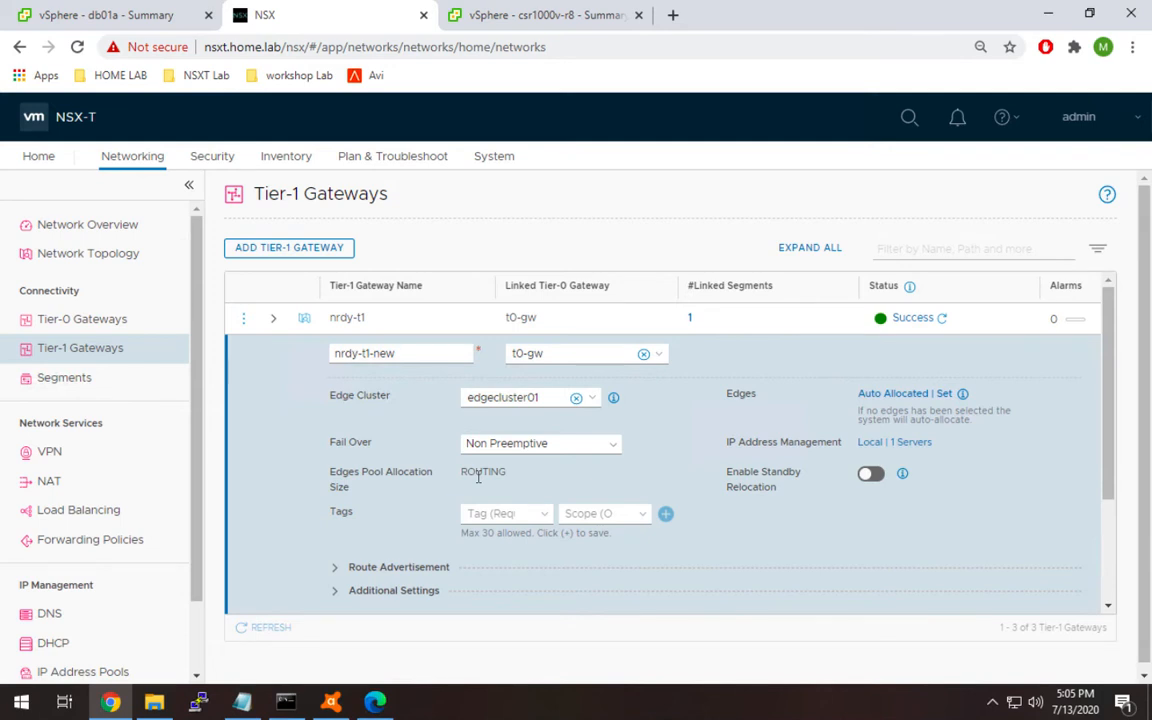
{"action": "scroll", "coordinate": [478, 478], "scroll_direction": "down", "scroll_amount": 2}
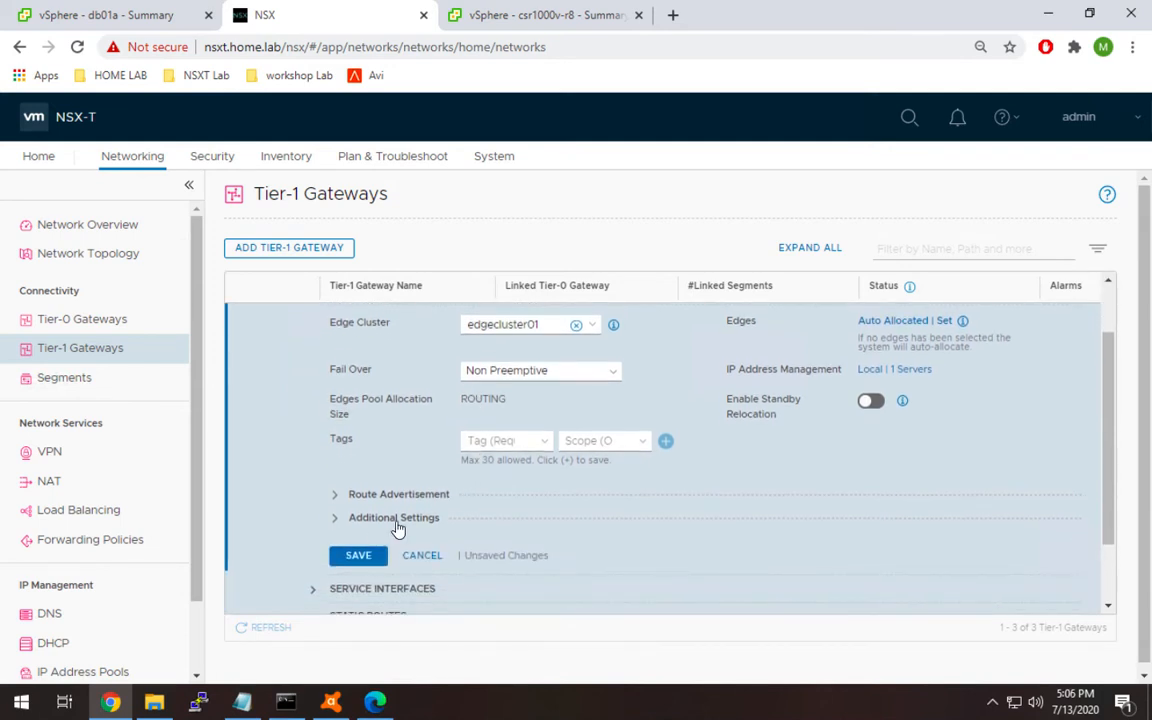
{"action": "left_click", "coordinate": [340, 559]}
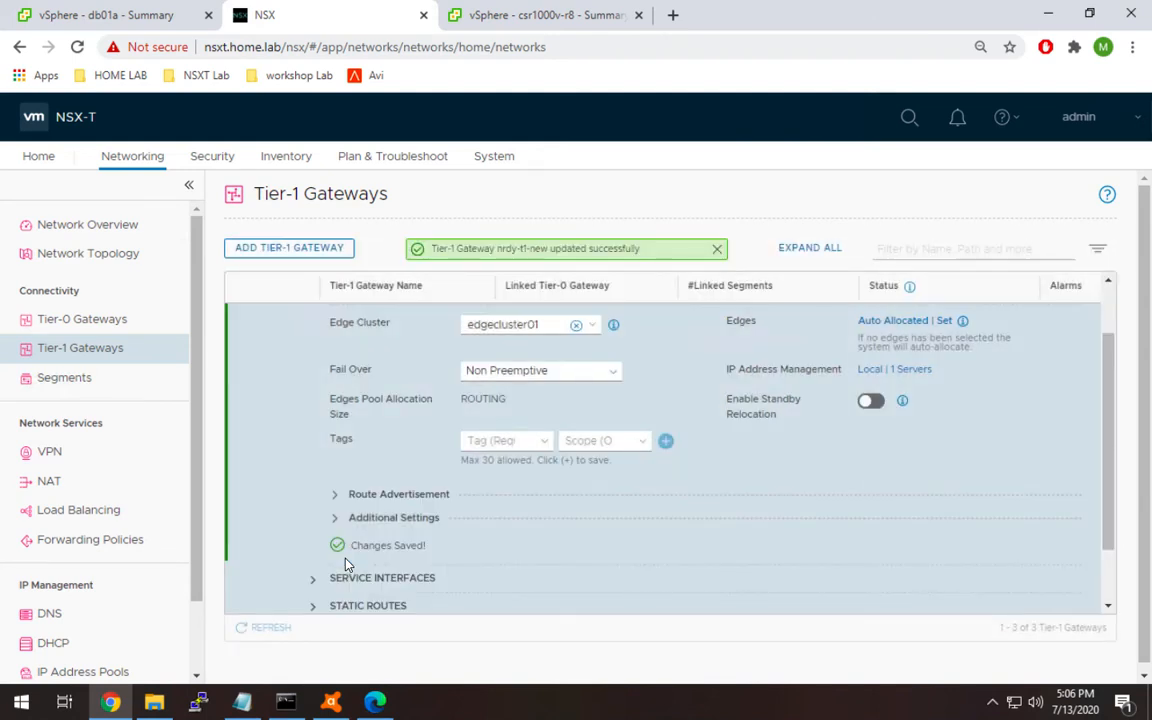
Step: Start adding a new segment named db-seg in the Segments section
{"action": "scroll", "coordinate": [347, 565], "scroll_direction": "down", "scroll_amount": 2}
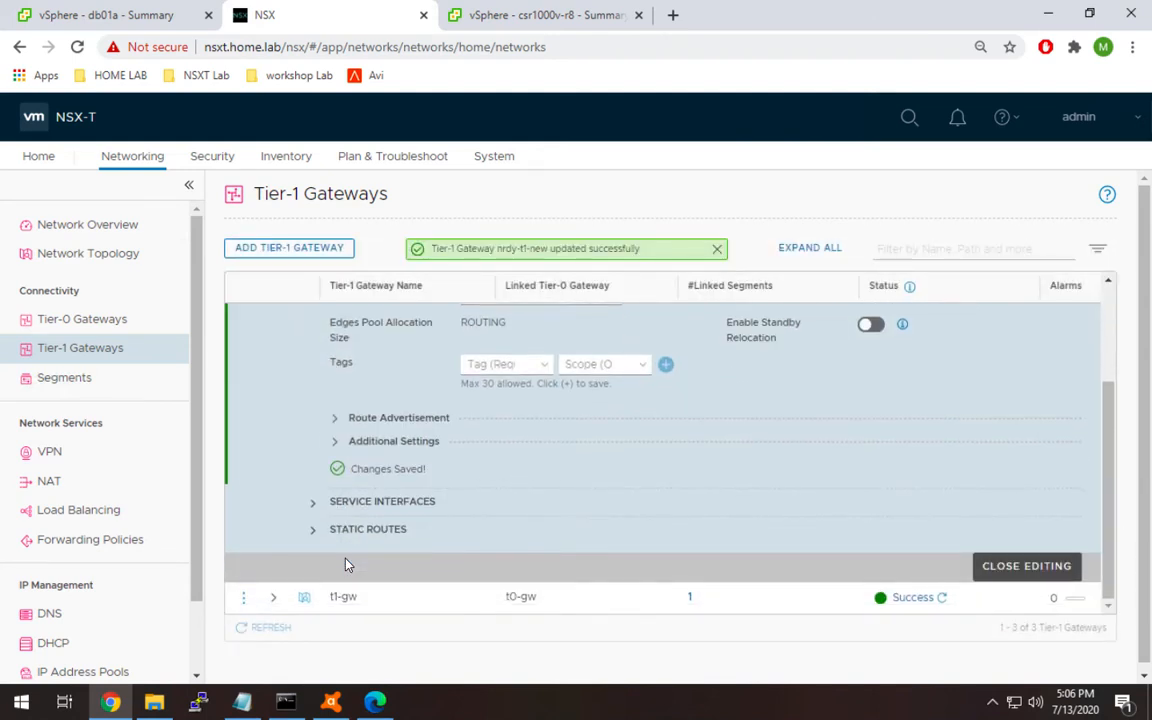
{"action": "left_click", "coordinate": [90, 379]}
{"action": "left_click", "coordinate": [758, 436]}
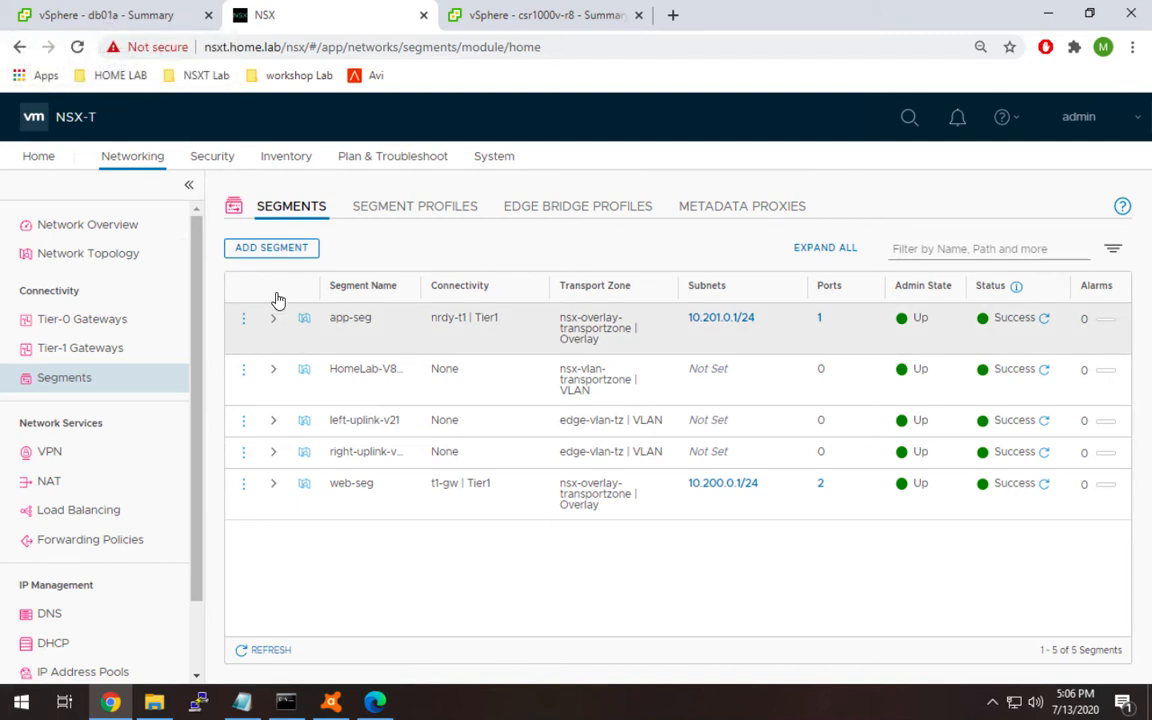
{"action": "left_click", "coordinate": [272, 248]}
{"action": "left_click", "coordinate": [366, 319]}
{"action": "type", "text": "db"}
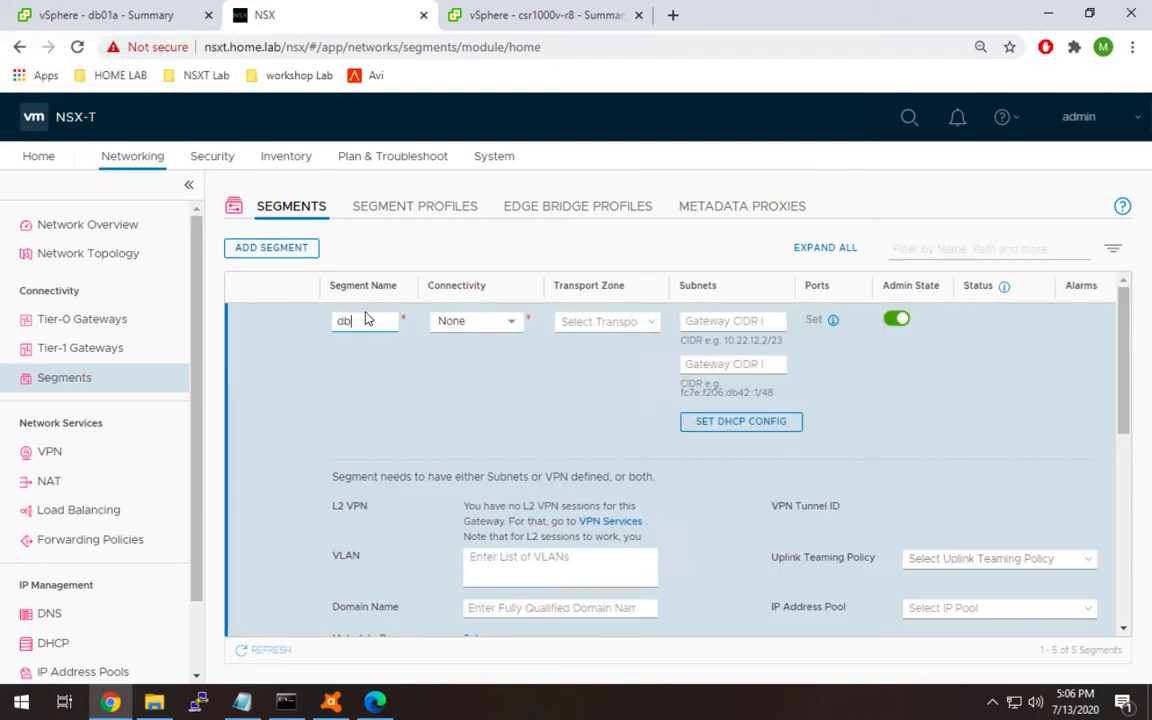
{"action": "type", "text": "-seg"}
Step: Connect db-seg to the Tier-1 gateway nrdy-t1-new, choose the nsx-overlay-transportzone transport zone and set the IPv4 gateway CIDR to 10.202.0.1/24
{"action": "left_click", "coordinate": [511, 321]}
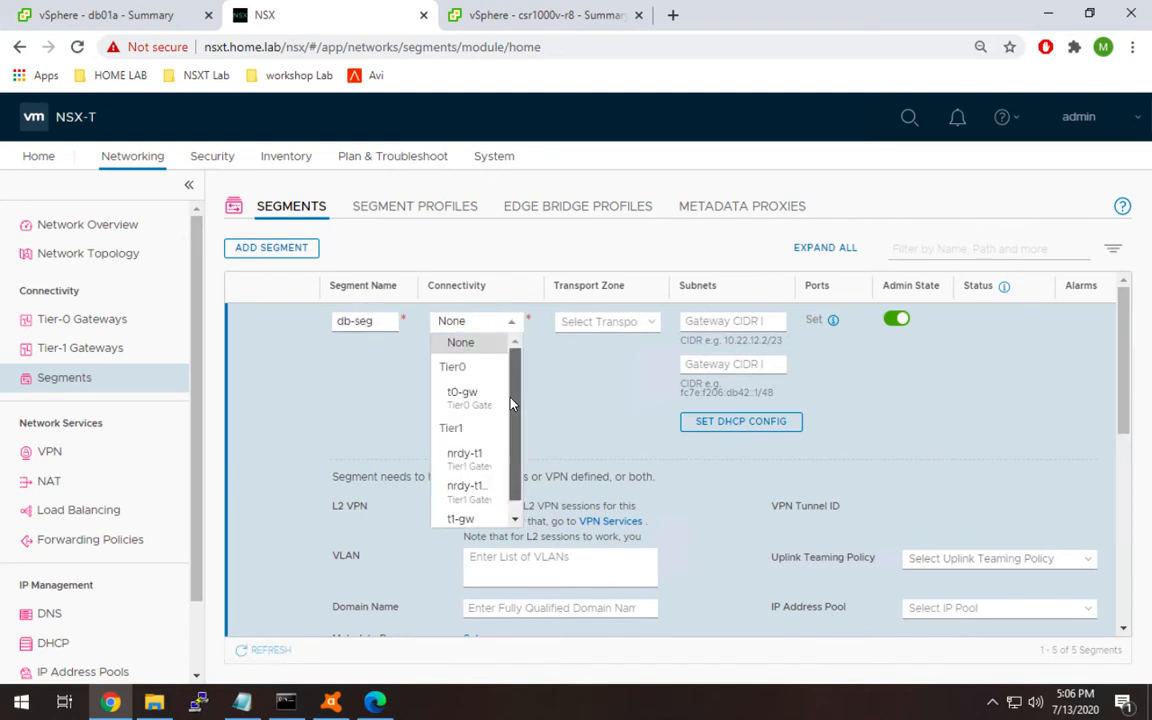
{"action": "scroll", "coordinate": [459, 396], "scroll_direction": "down", "scroll_amount": 1}
{"action": "left_click", "coordinate": [476, 478]}
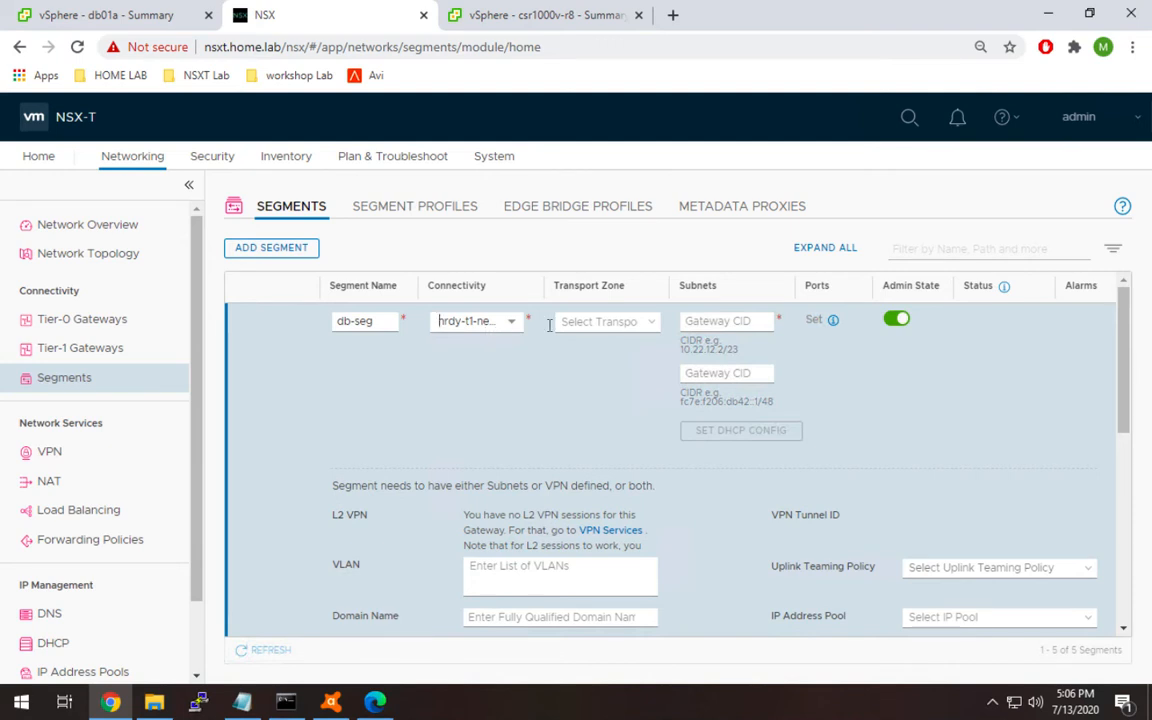
{"action": "left_click", "coordinate": [608, 322]}
{"action": "left_click", "coordinate": [628, 349]}
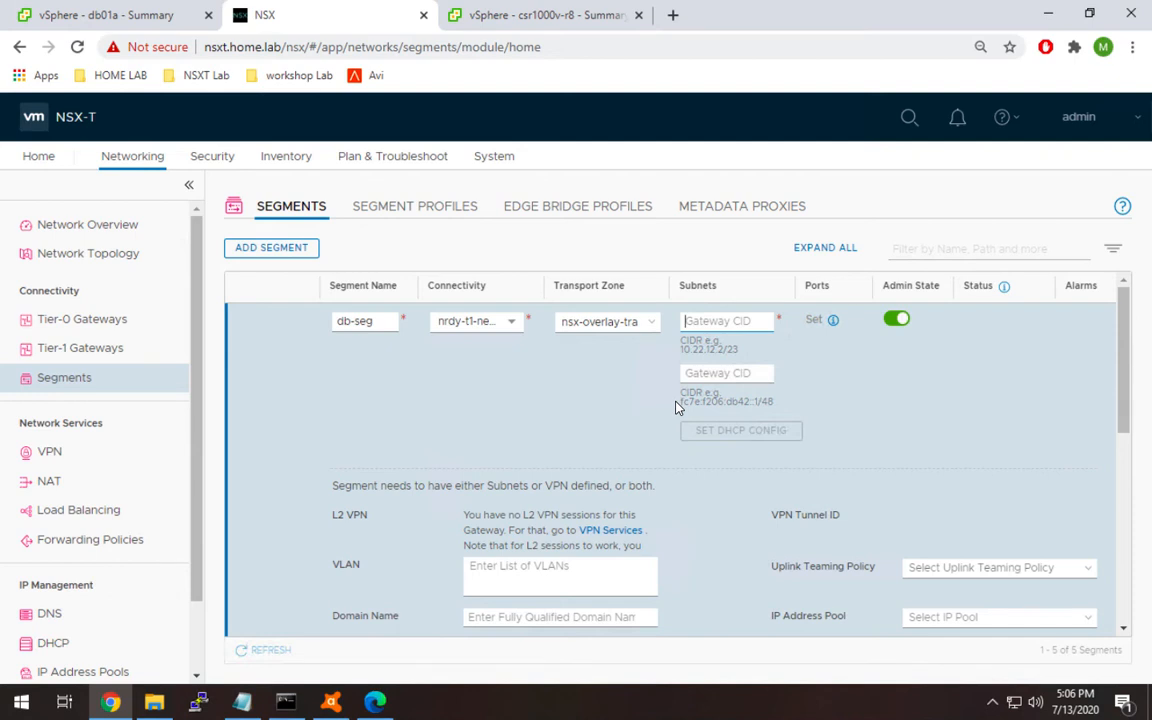
{"action": "type", "text": "10.202"}
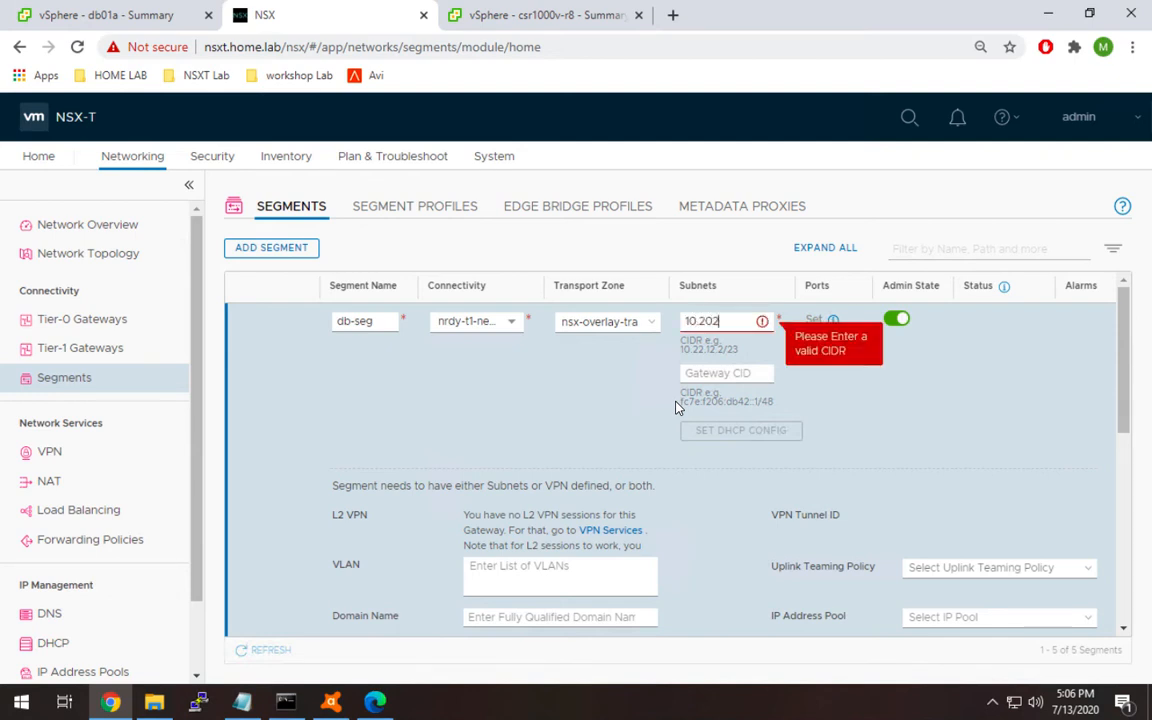
{"action": "type", "text": ".0.1/24"}
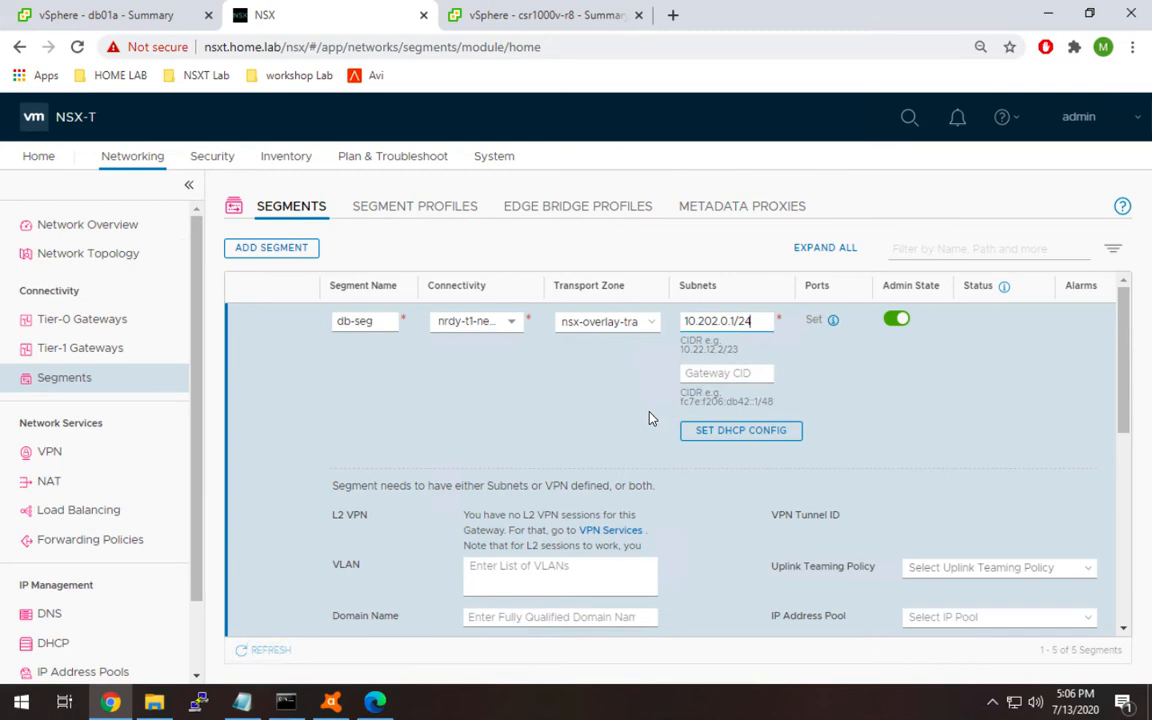
Step: In the DHCP configuration of db-seg, enable the IPv4 Gateway DHCP config and add the range 10.202.0.100-10.202.0.110
{"action": "left_click", "coordinate": [720, 429]}
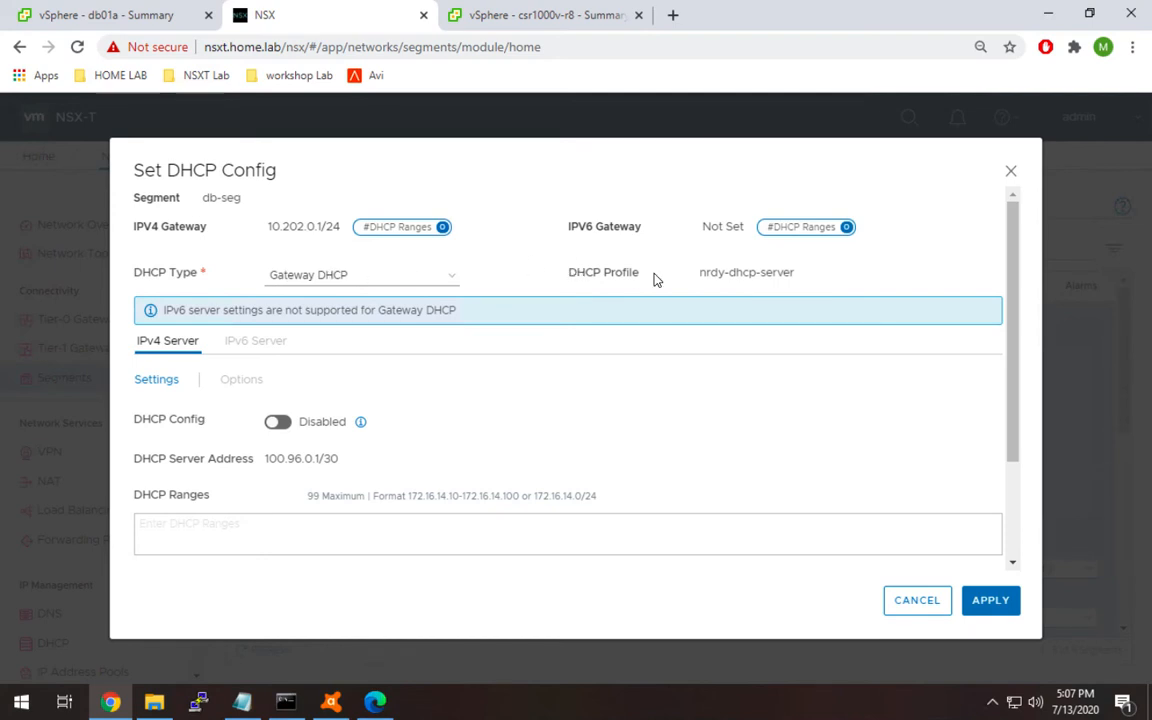
{"action": "left_click_drag", "start_coordinate": [697, 273], "coordinate": [807, 279]}
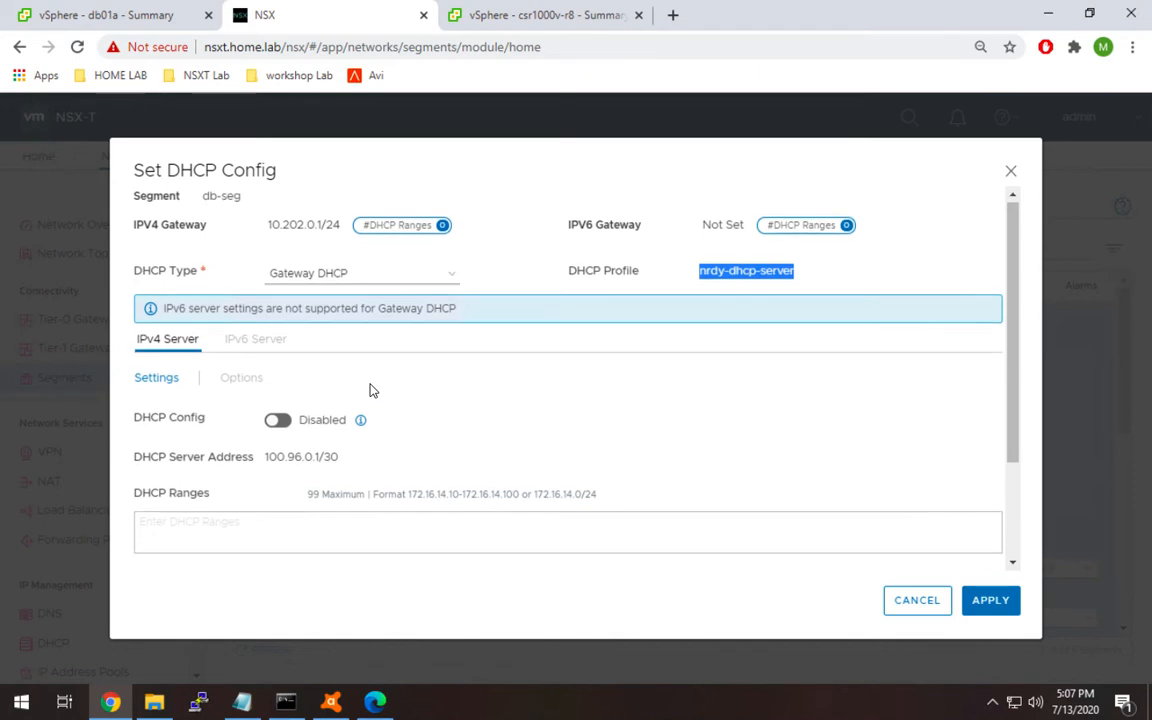
{"action": "scroll", "coordinate": [213, 424], "scroll_direction": "down", "scroll_amount": 1}
{"action": "left_click", "coordinate": [278, 388]}
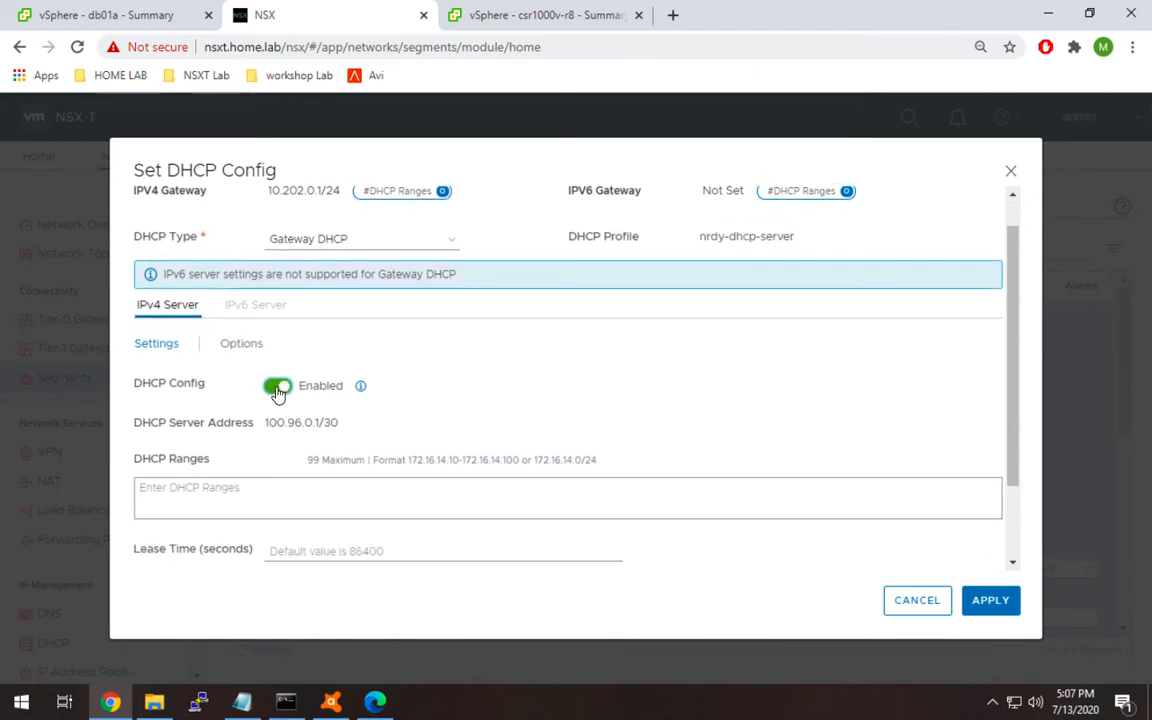
{"action": "left_click", "coordinate": [239, 509]}
{"action": "type", "text": "1"}
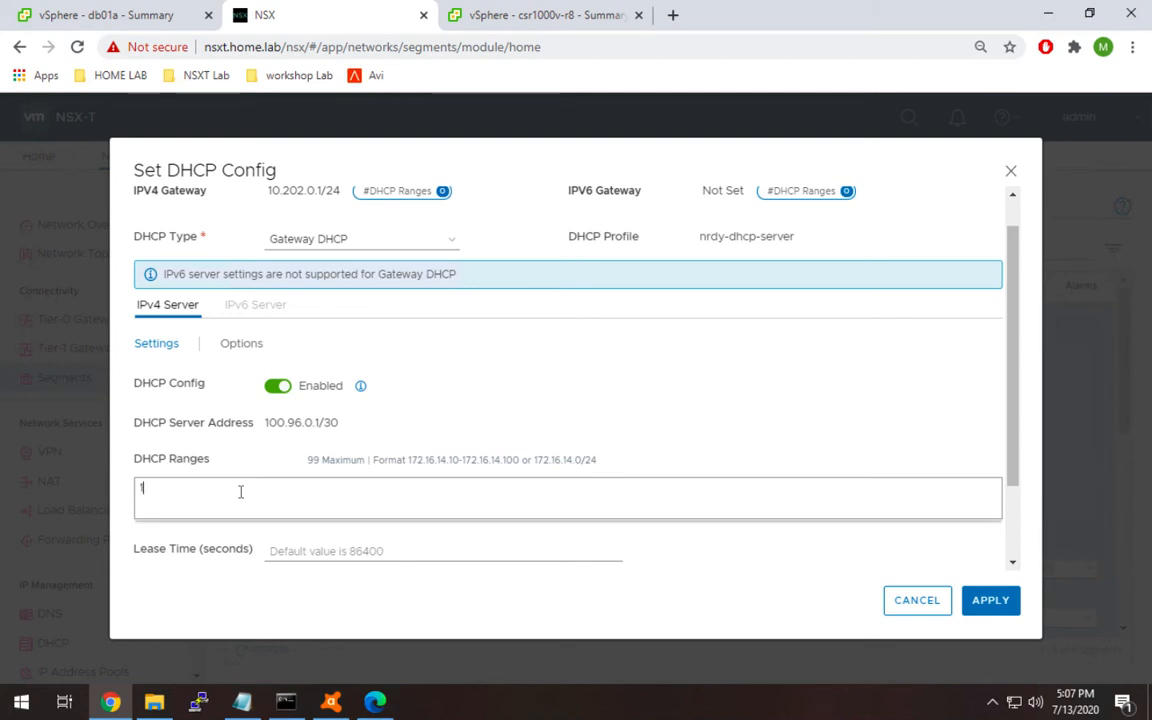
{"action": "type", "text": "0.202.0.100-10.202.0.110"}
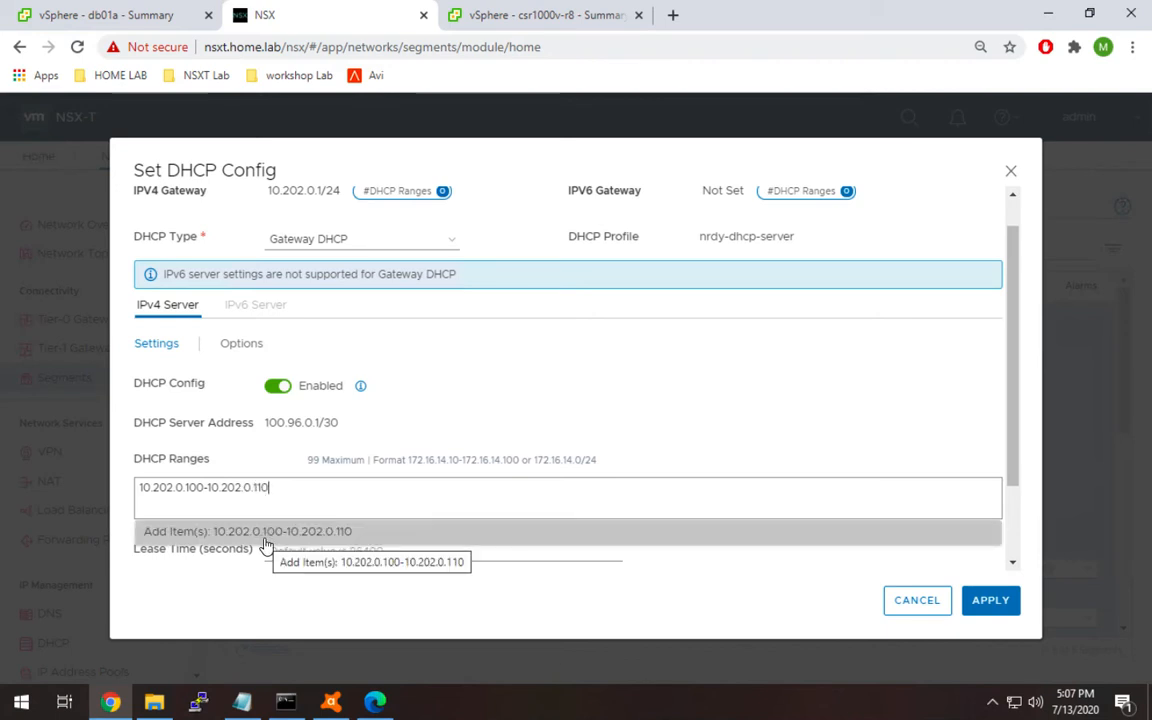
{"action": "left_click", "coordinate": [207, 535]}
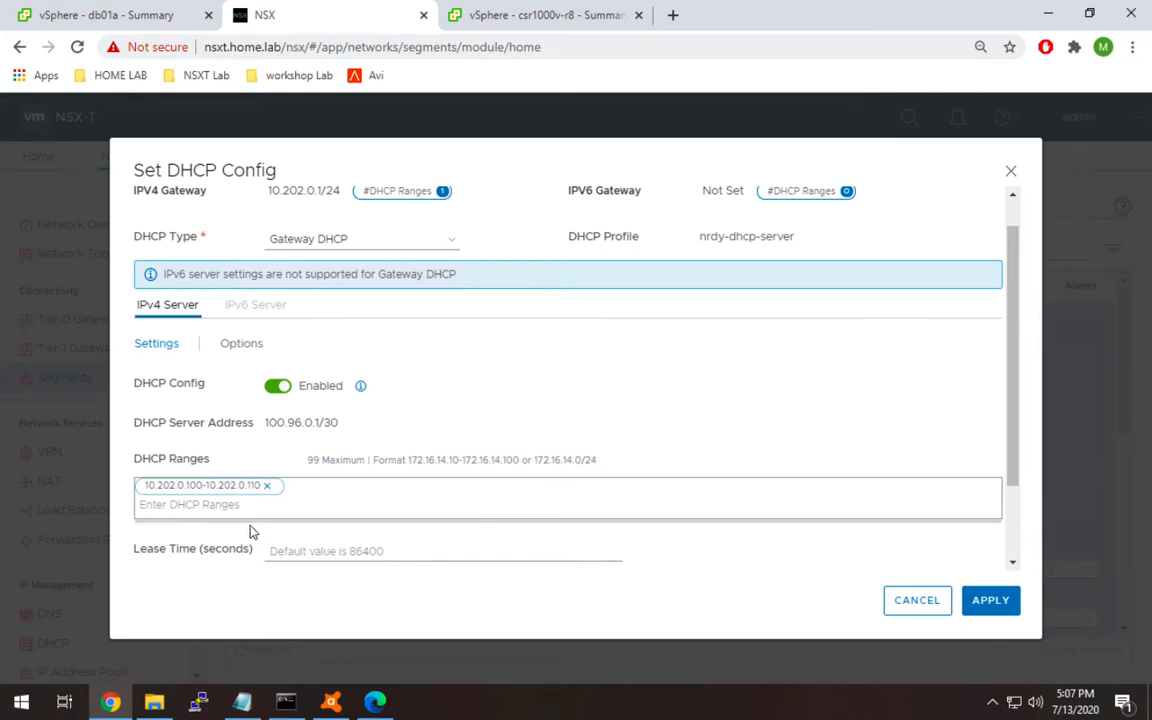
Step: Add 172.16.251.251 as the DNS server in the segment's DHCP settings
{"action": "scroll", "coordinate": [300, 537], "scroll_direction": "down", "scroll_amount": 2}
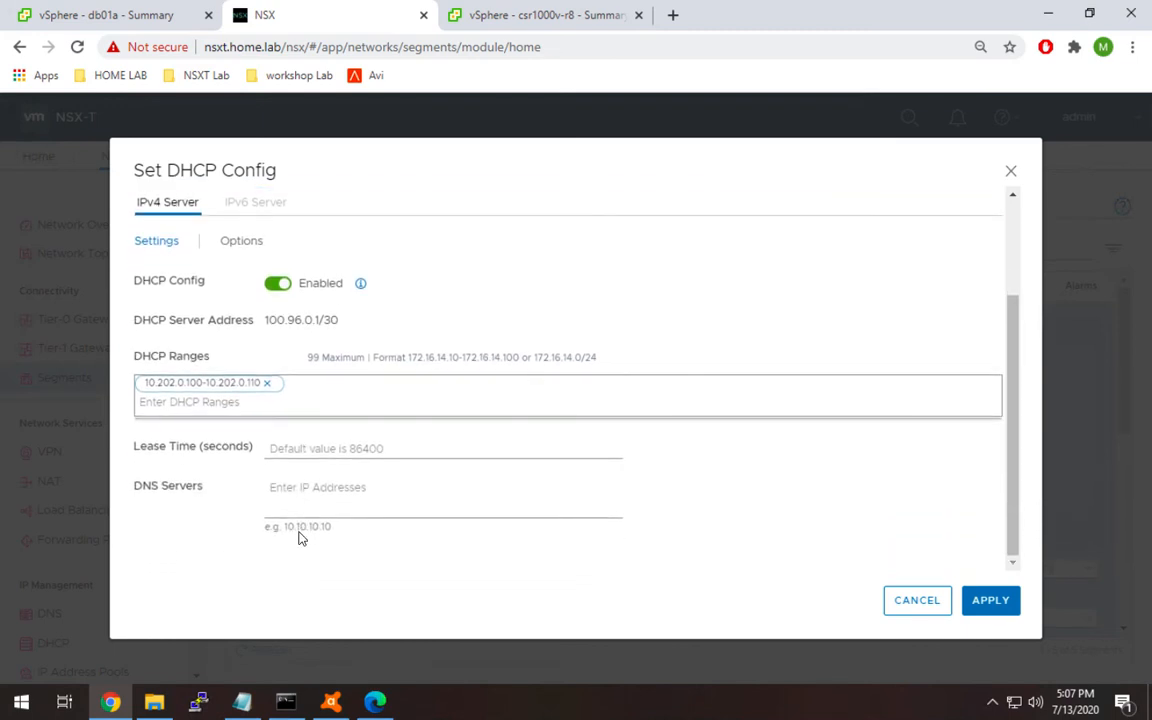
{"action": "left_click", "coordinate": [290, 515]}
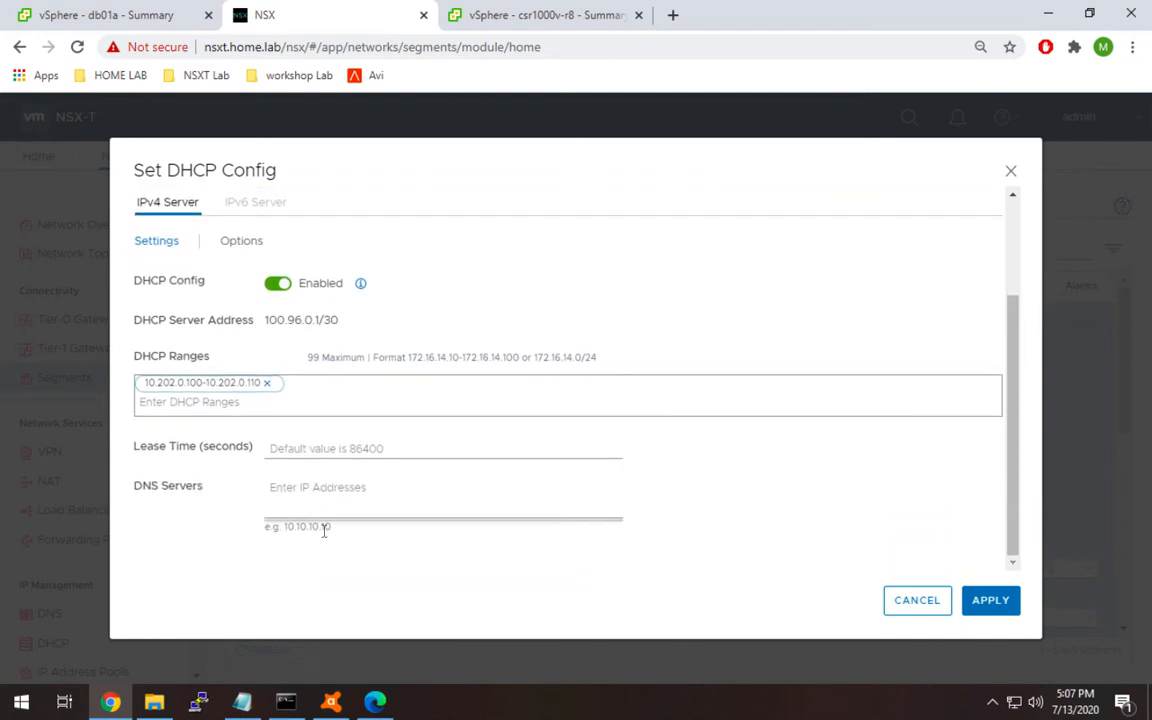
{"action": "type", "text": "172.16.251.251"}
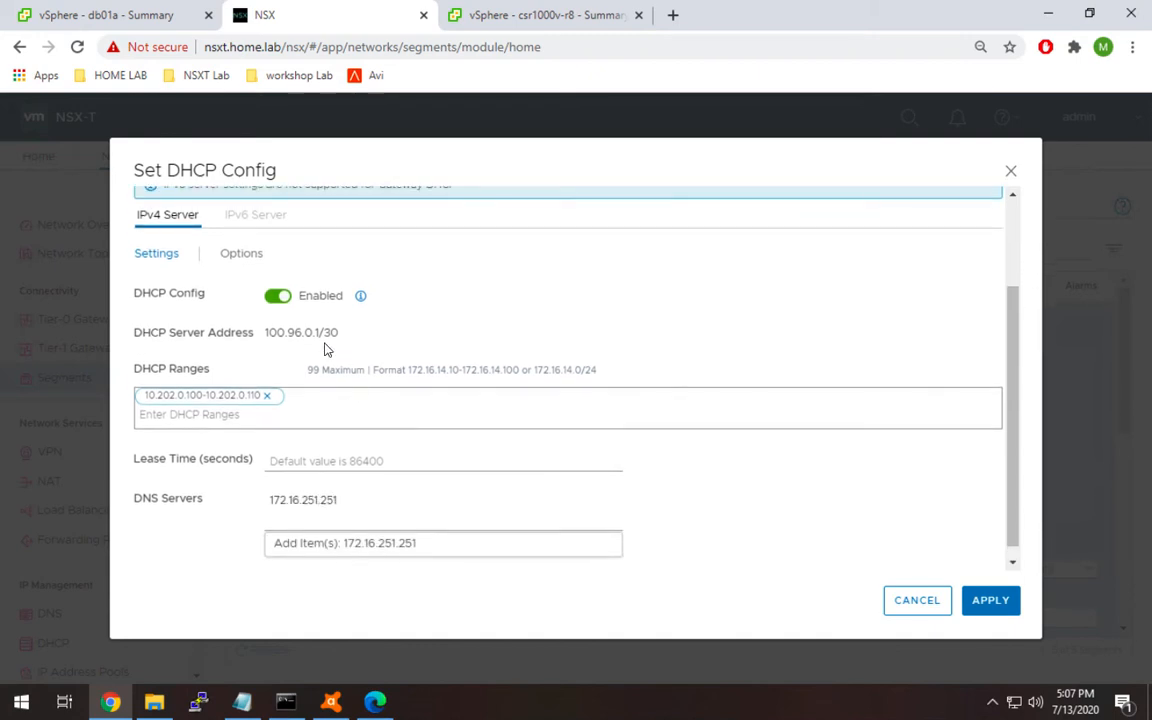
{"action": "left_click", "coordinate": [333, 556]}
Step: Examine the Classless Static Routes and Generic Options DHCP options, and review the IPv4 server settings again
{"action": "scroll", "coordinate": [342, 456], "scroll_direction": "up", "scroll_amount": 2}
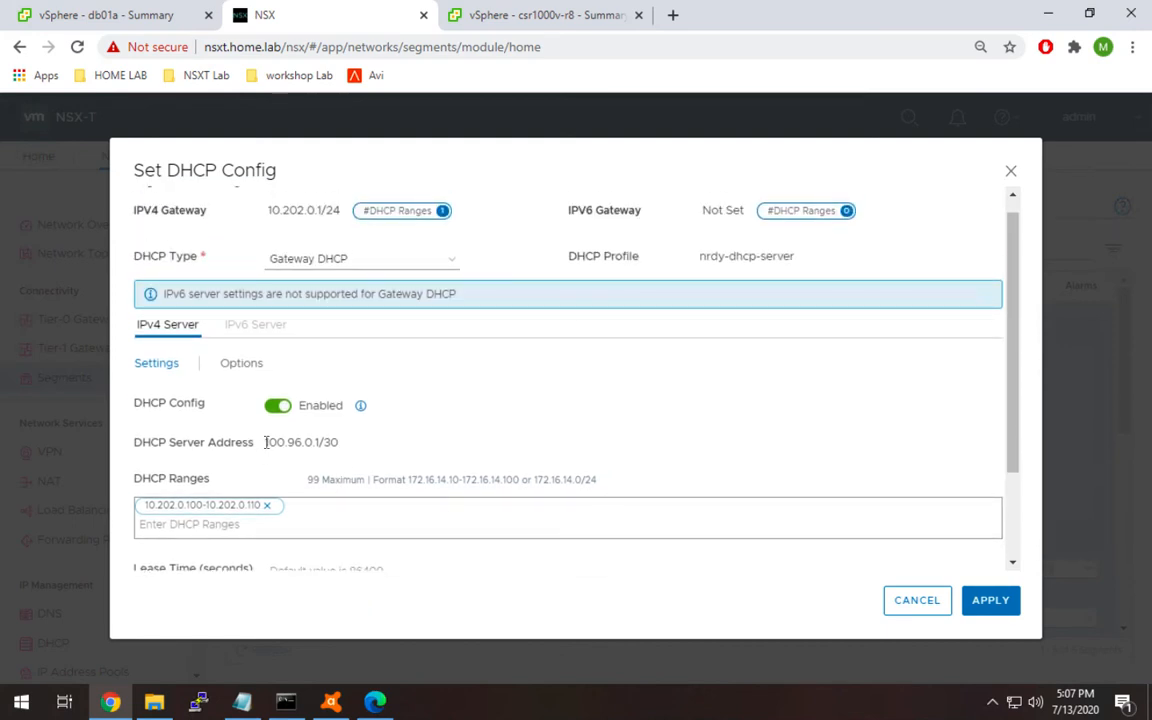
{"action": "left_click", "coordinate": [240, 364]}
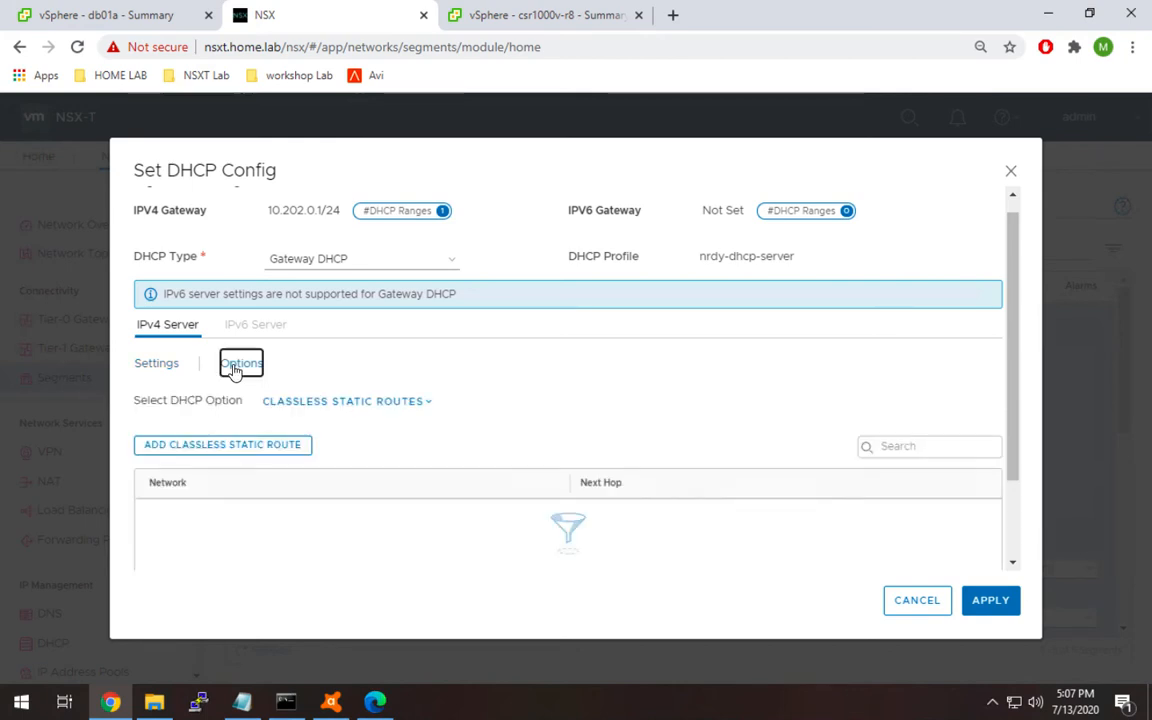
{"action": "left_click", "coordinate": [428, 402]}
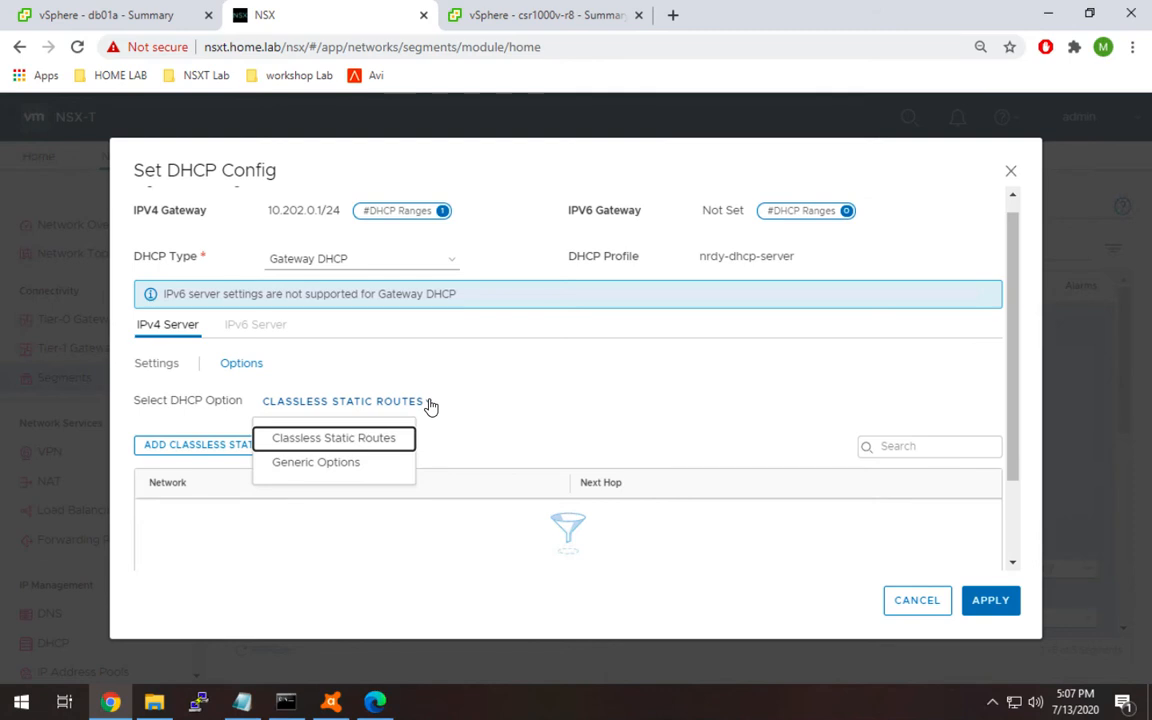
{"action": "left_click", "coordinate": [350, 470]}
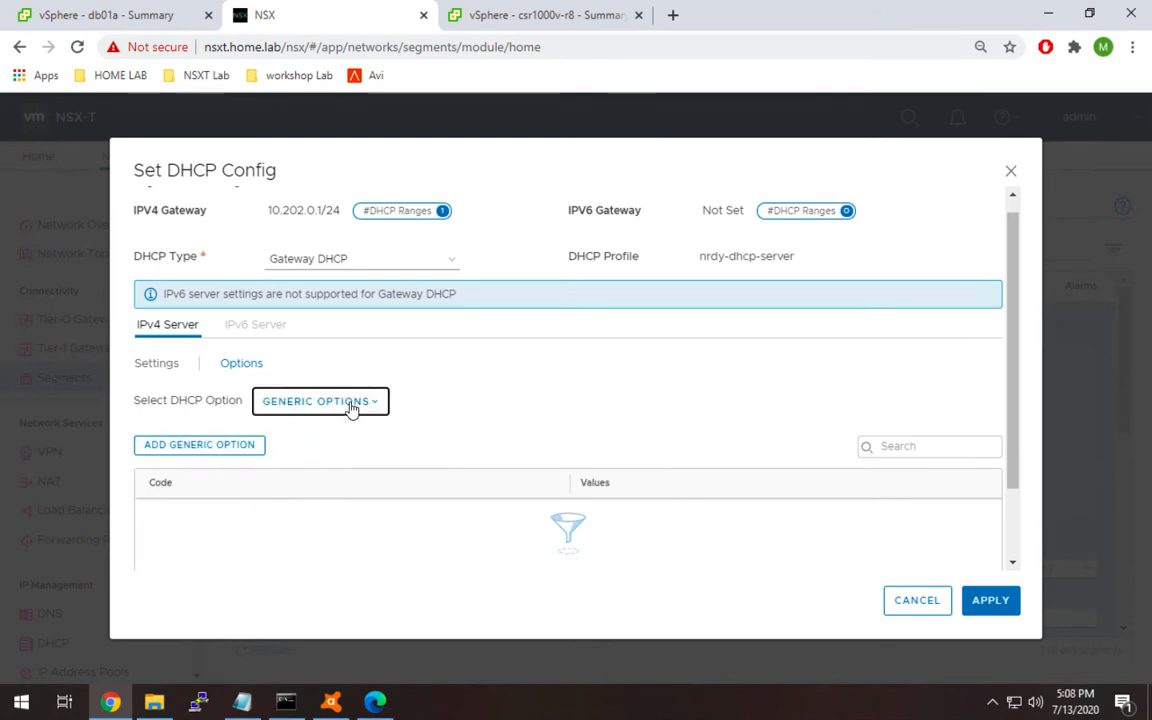
{"action": "left_click", "coordinate": [158, 366]}
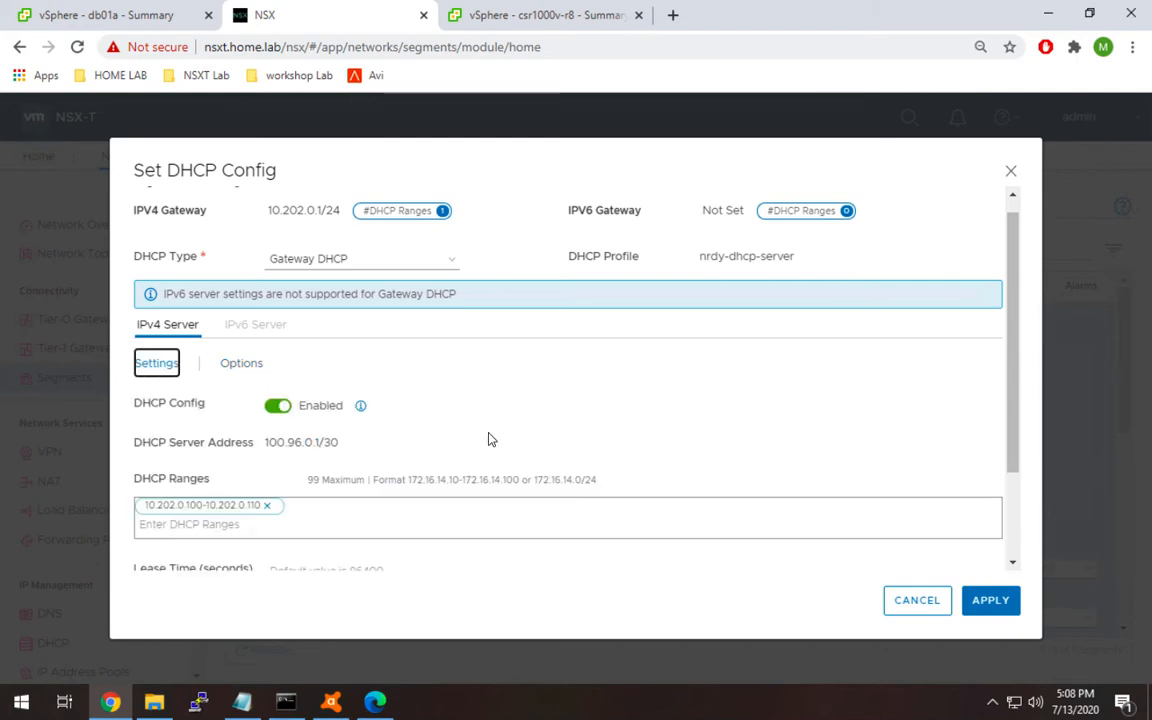
{"action": "scroll", "coordinate": [489, 437], "scroll_direction": "down", "scroll_amount": 1}
{"action": "scroll", "coordinate": [543, 437], "scroll_direction": "down", "scroll_amount": 2}
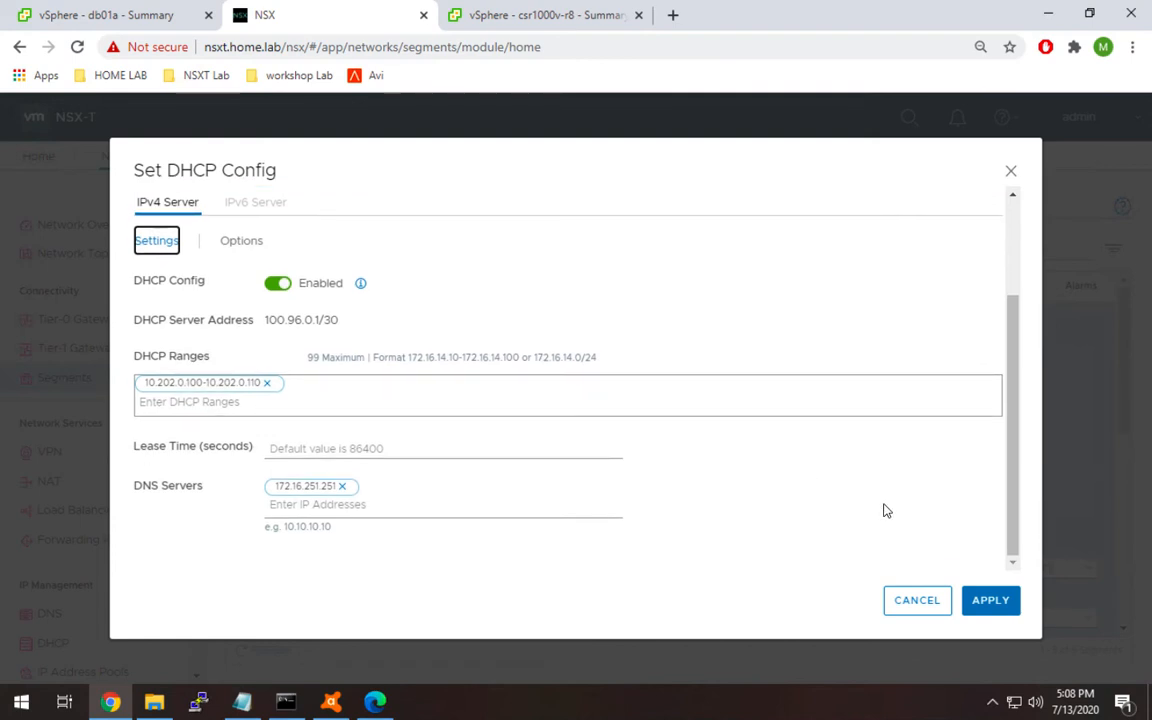
Step: Apply the DHCP configuration, save segment db-seg and decline to continue configuring it
{"action": "left_click", "coordinate": [988, 600]}
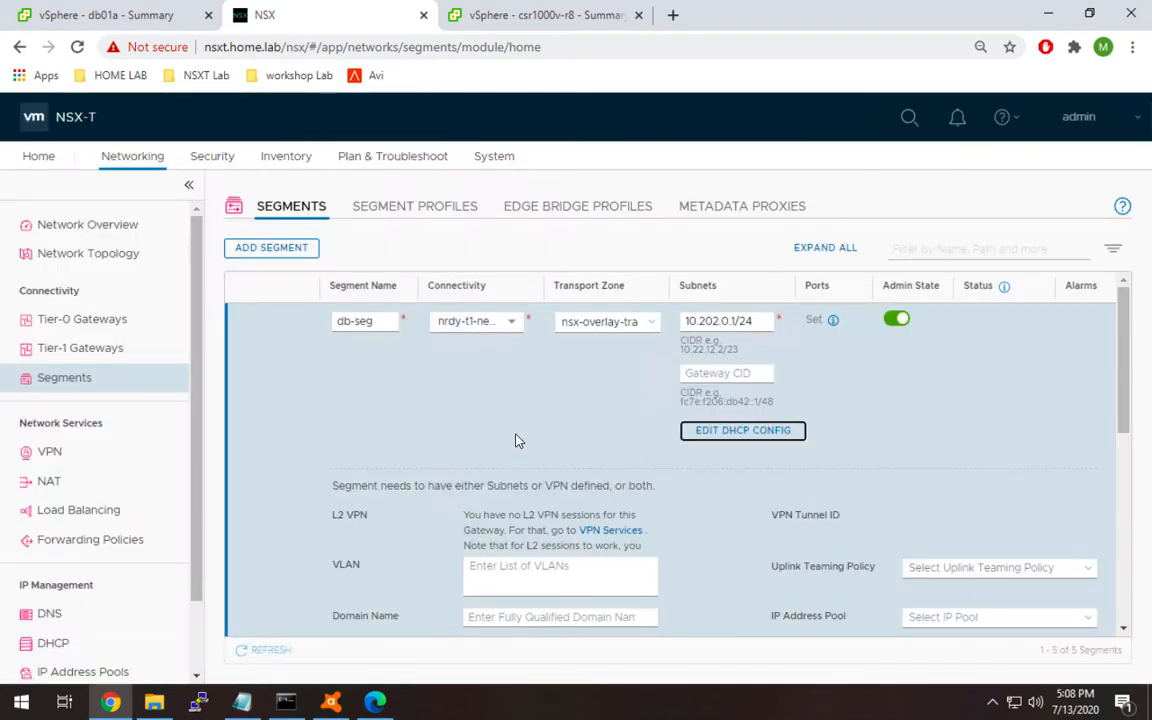
{"action": "scroll", "coordinate": [517, 440], "scroll_direction": "down", "scroll_amount": 5}
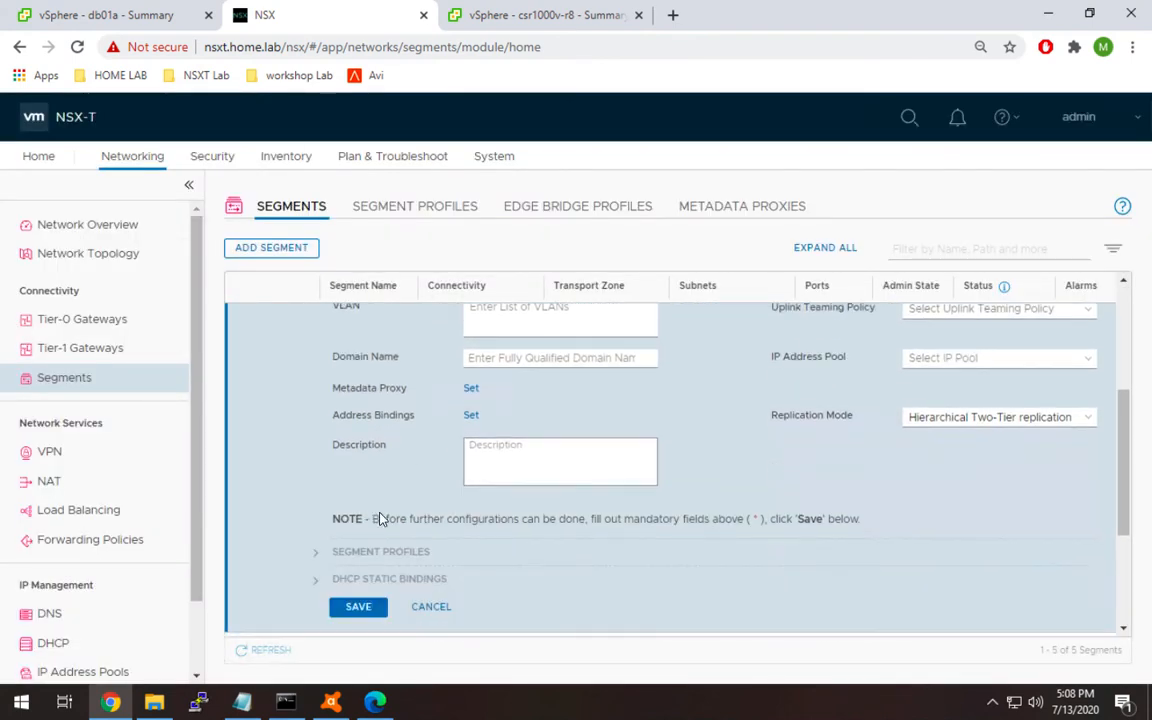
{"action": "scroll", "coordinate": [378, 518], "scroll_direction": "down", "scroll_amount": 2}
{"action": "left_click", "coordinate": [357, 474]}
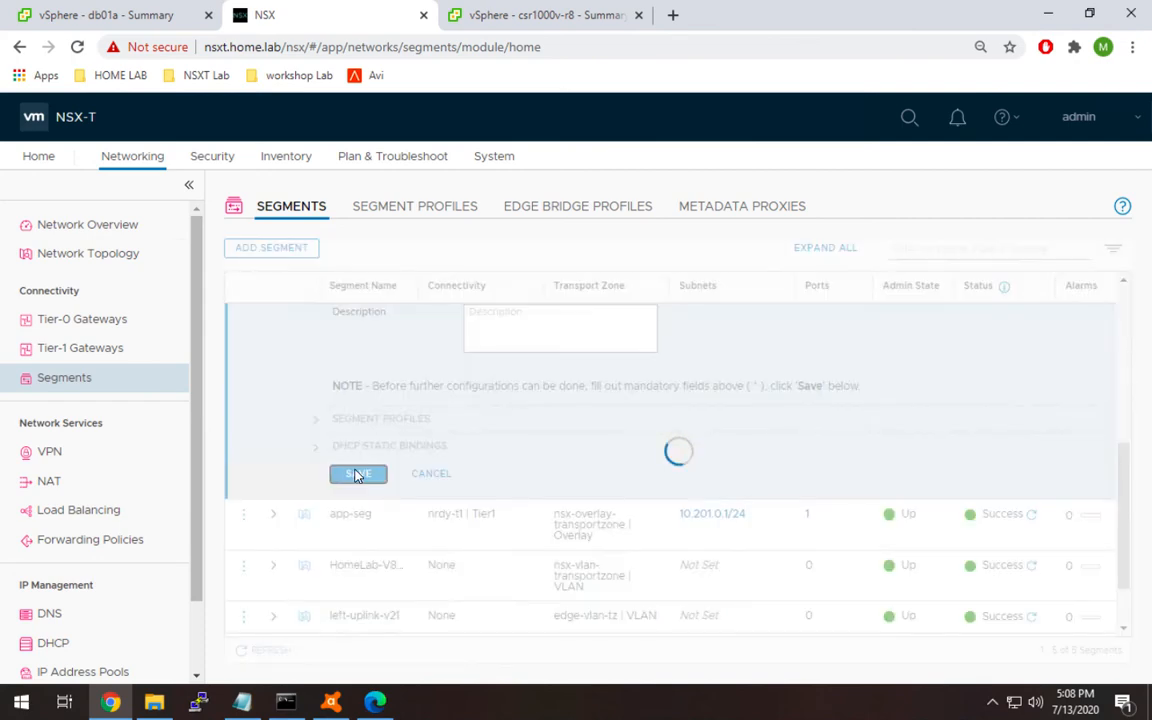
{"action": "left_click", "coordinate": [708, 377]}
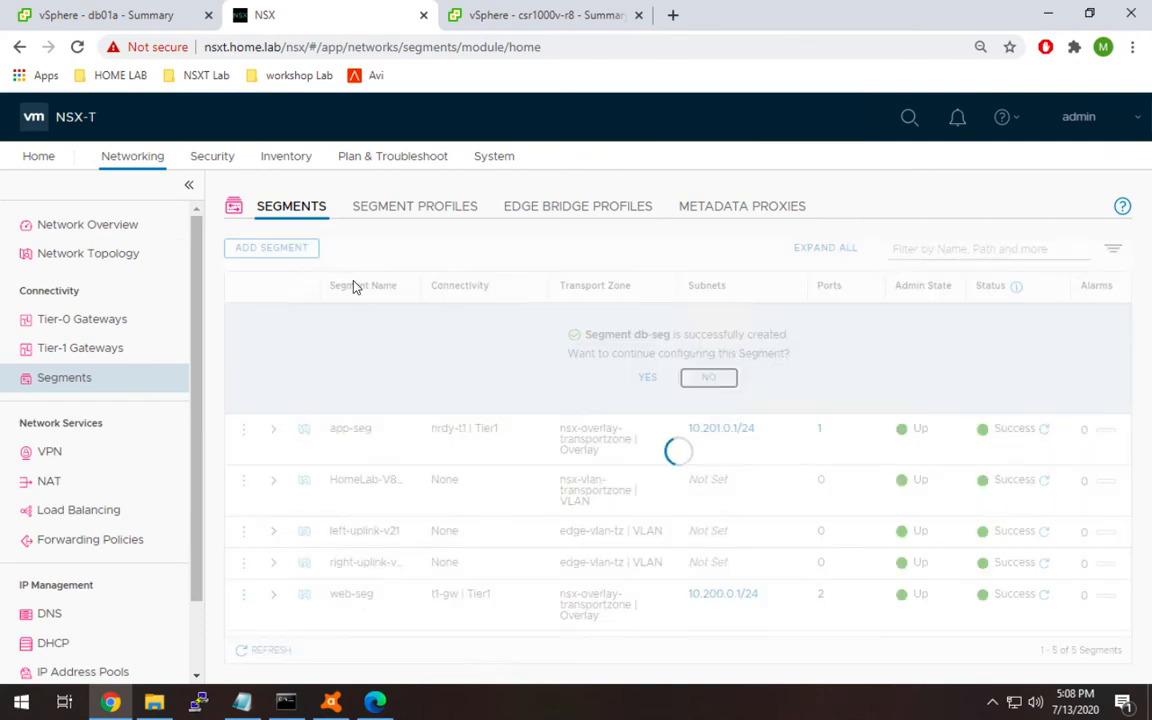
Step: Switch to the vSphere Client and connect Network adapter 1 of virtual machine db01a to the db-seg network
{"action": "left_click", "coordinate": [121, 18]}
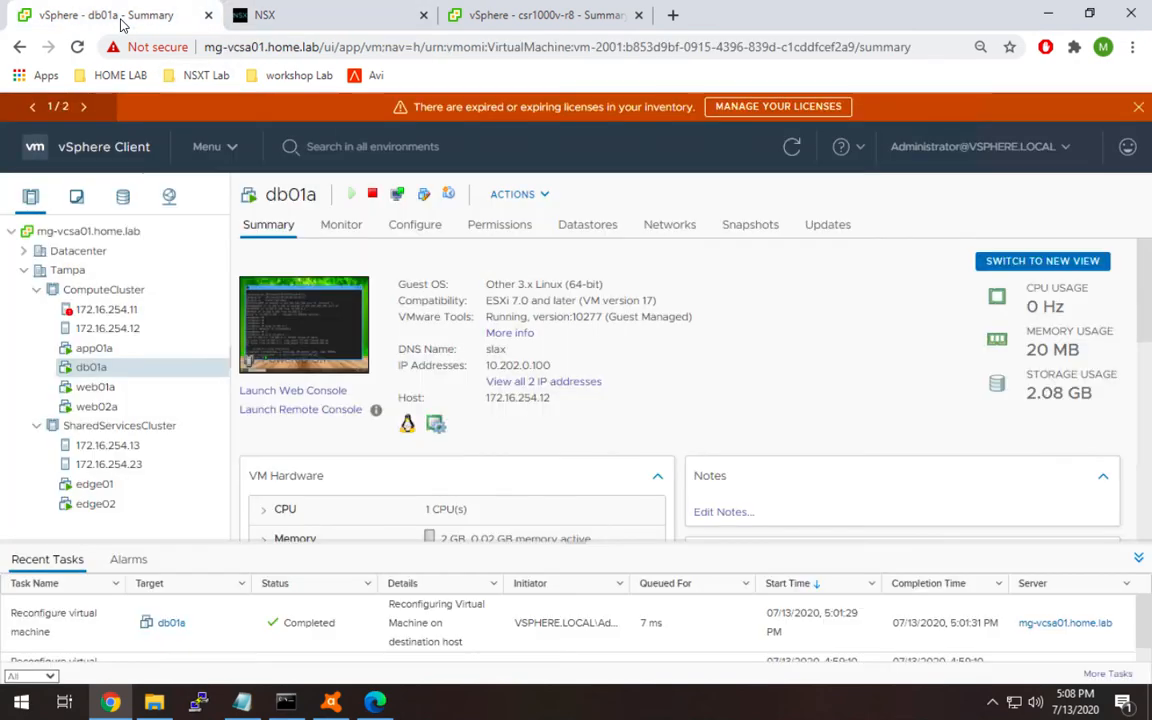
{"action": "right_click", "coordinate": [113, 367]}
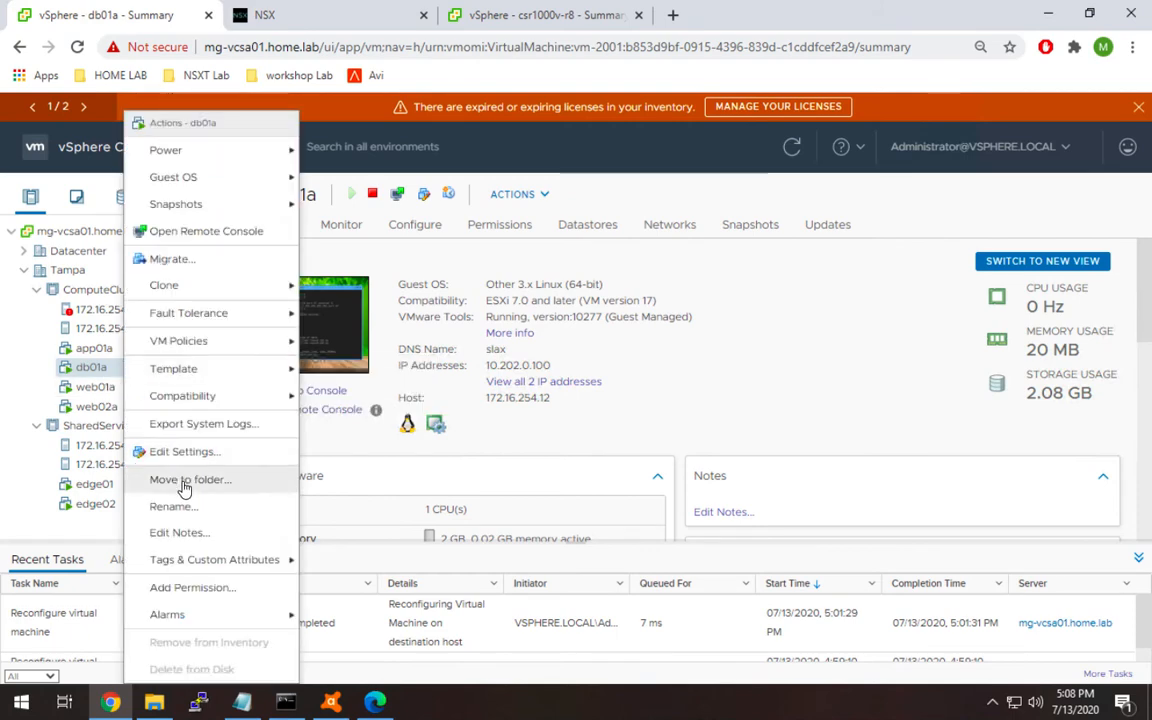
{"action": "left_click", "coordinate": [162, 452]}
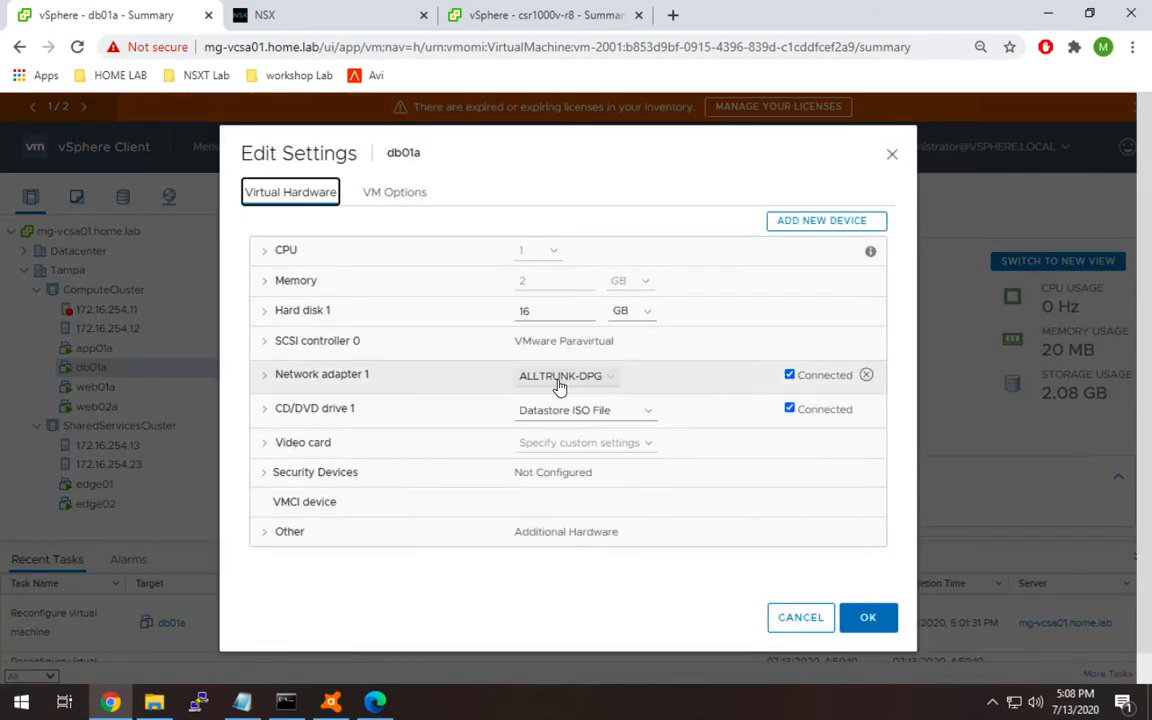
{"action": "left_click", "coordinate": [560, 387]}
{"action": "left_click", "coordinate": [563, 408]}
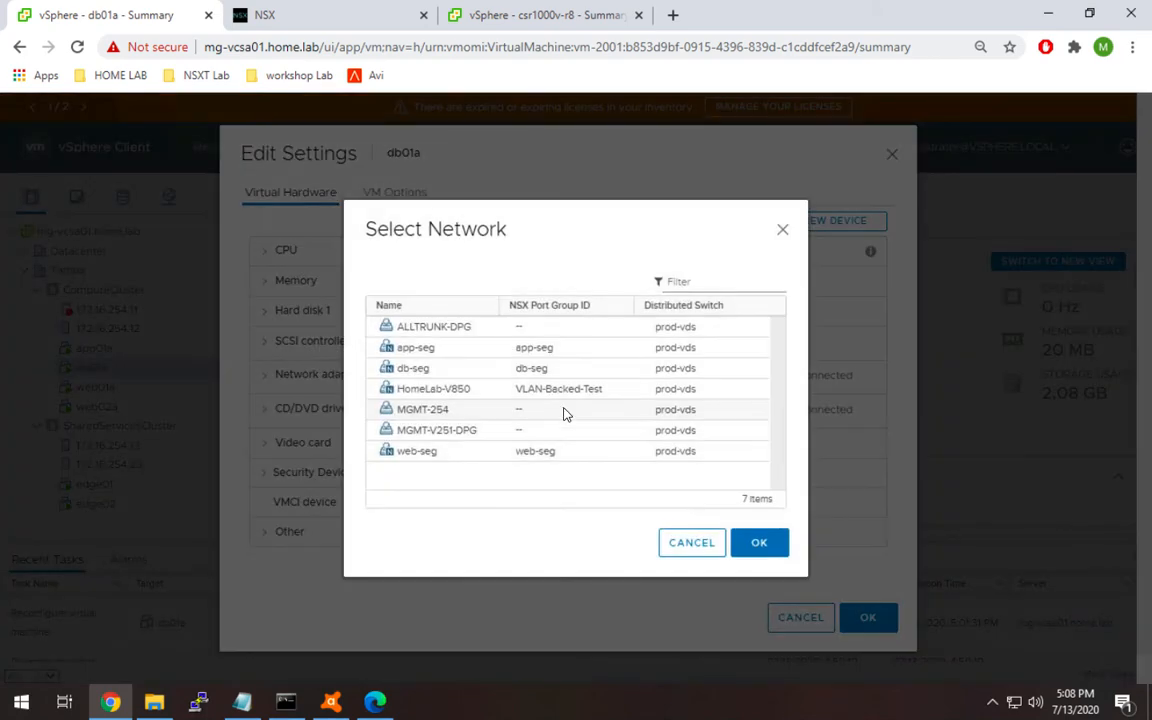
{"action": "left_click", "coordinate": [418, 370]}
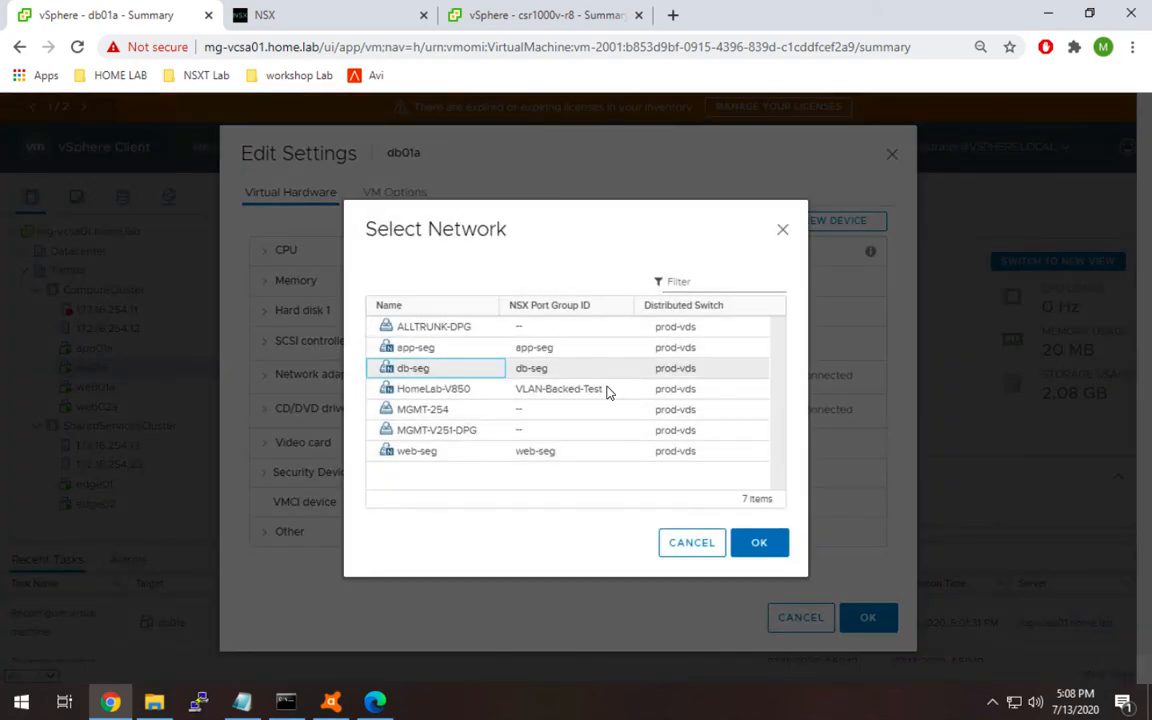
{"action": "left_click", "coordinate": [762, 545]}
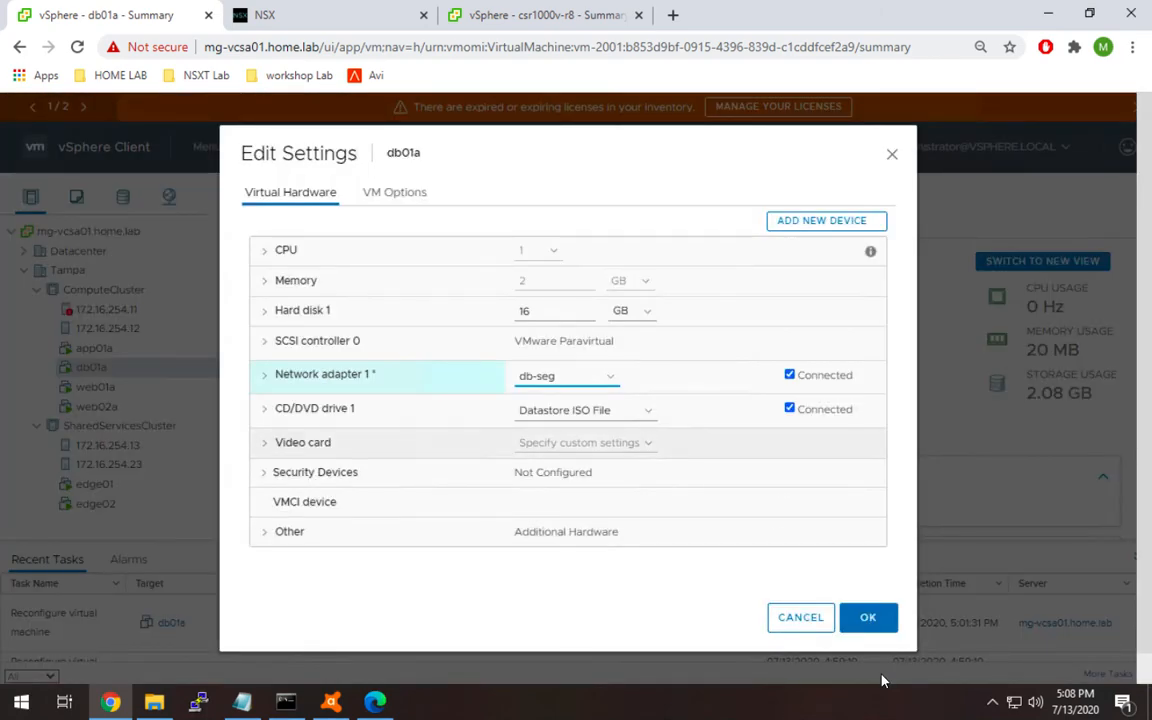
{"action": "left_click", "coordinate": [870, 622]}
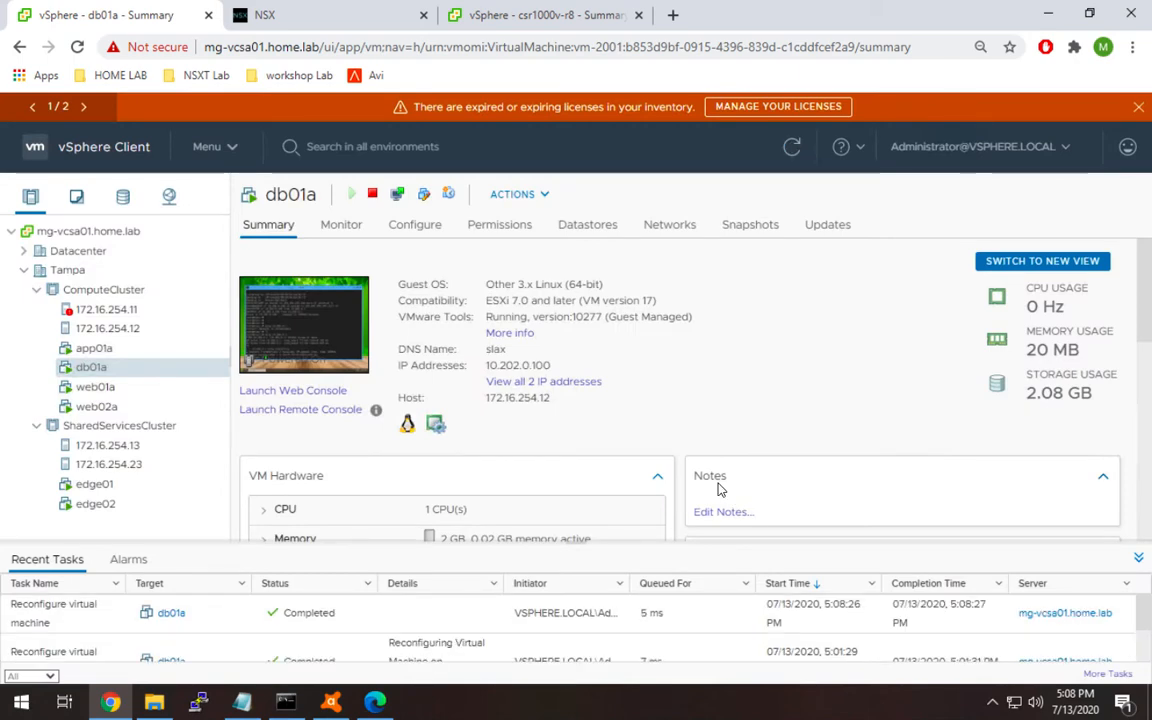
Step: Open the web console of VM db01a, clear its terminal and list the interface addresses with "ip a"
{"action": "left_click", "coordinate": [320, 399]}
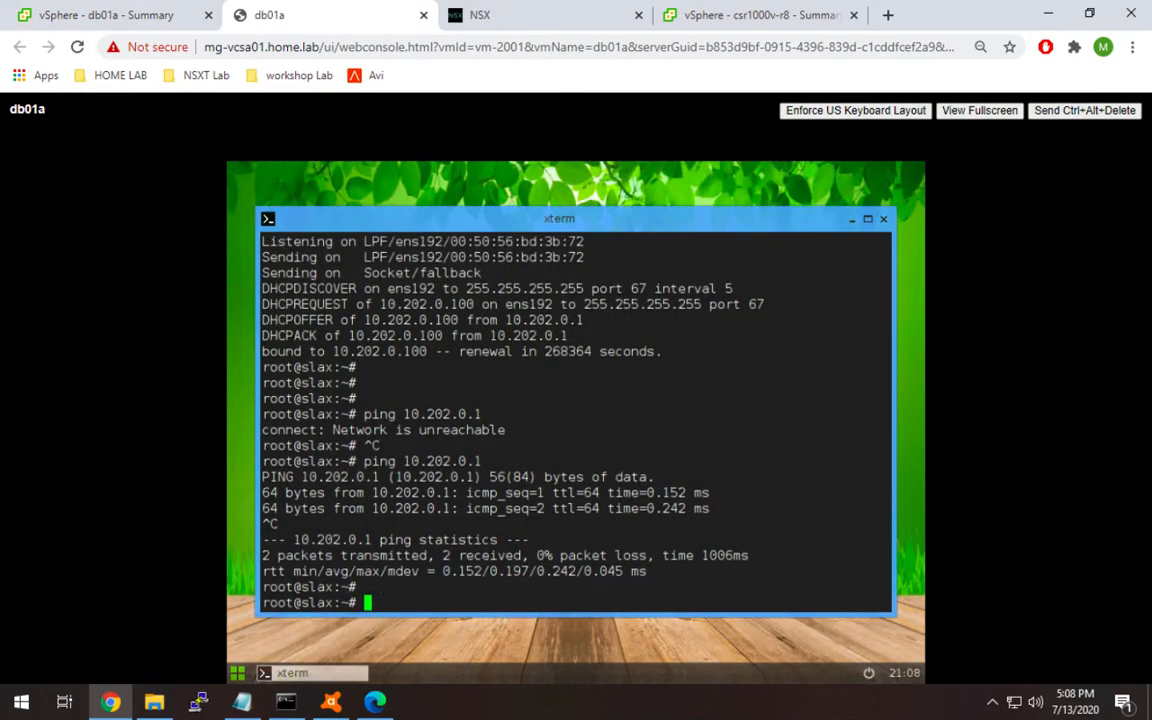
{"action": "key", "text": "ctrl+l"}
{"action": "key", "text": "Return"}
{"action": "key", "text": "Return"}
{"action": "type", "text": "ip"}
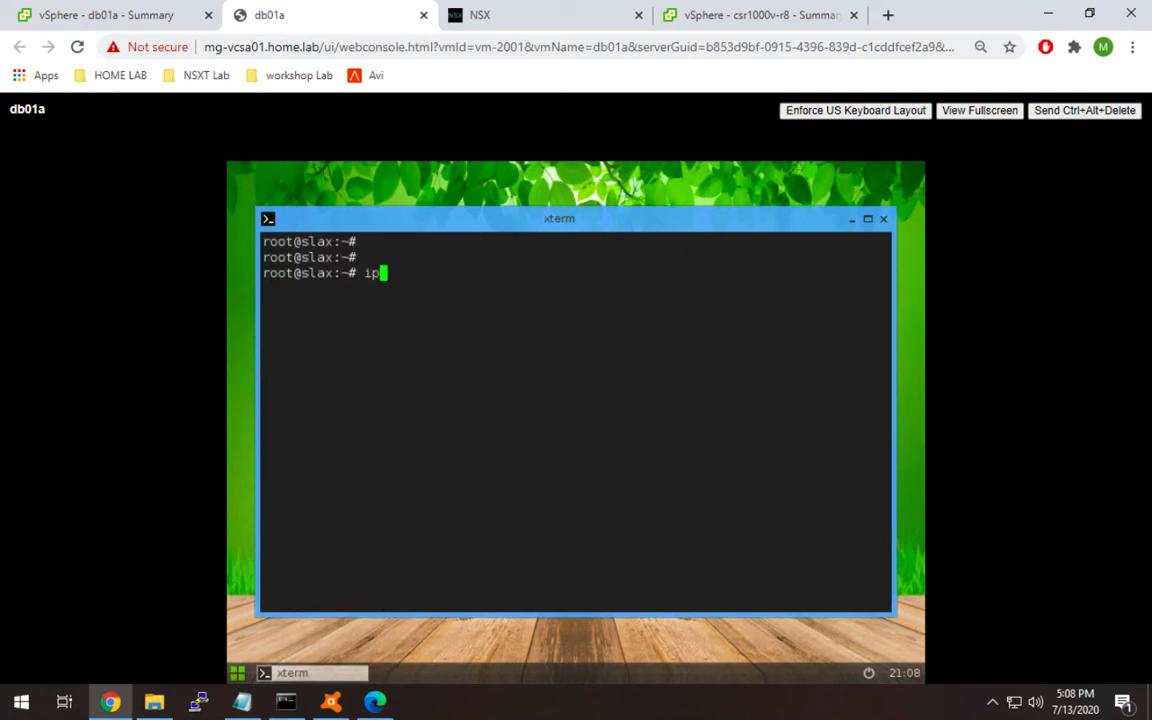
{"action": "type", "text": " a"}
{"action": "key", "text": "Return"}
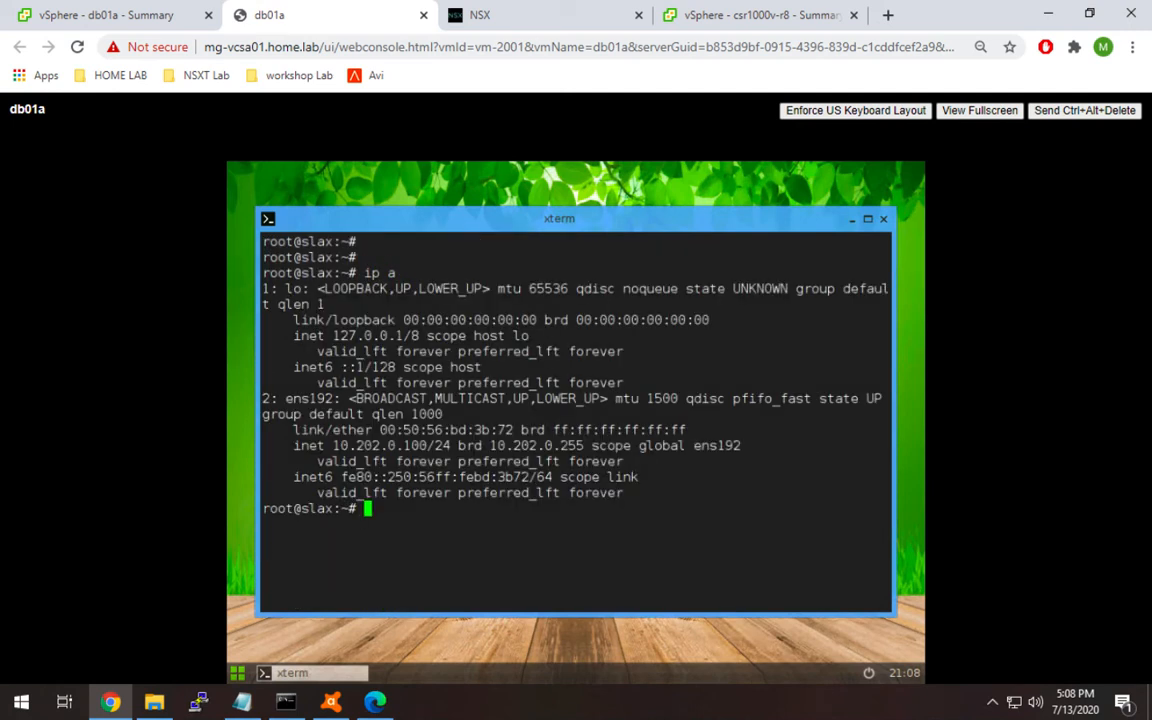
Step: Assign static address 169.169.169.169 with netmask 255.255.255.0 to interface ens192 using ifconfig and bring it up
{"action": "key", "text": "Return"}
{"action": "key", "text": "Return"}
{"action": "key", "text": "Return"}
{"action": "type", "text": "ifconfig"}
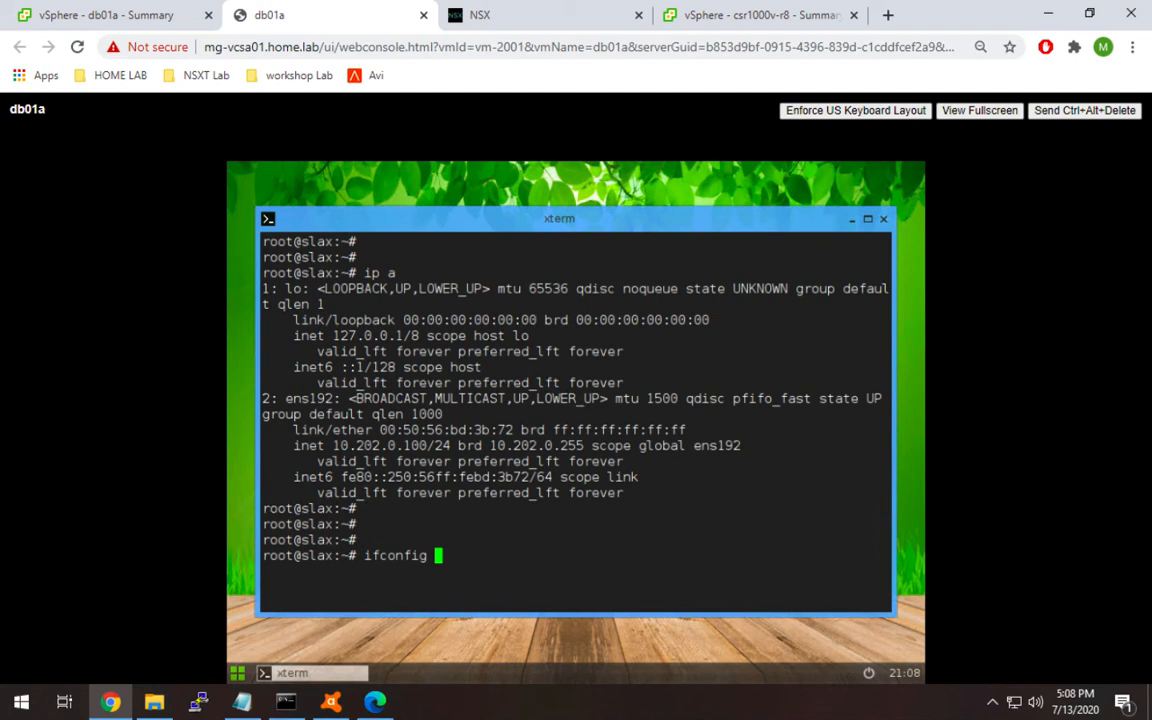
{"action": "type", "text": "ens192 169.169.169.169.169"}
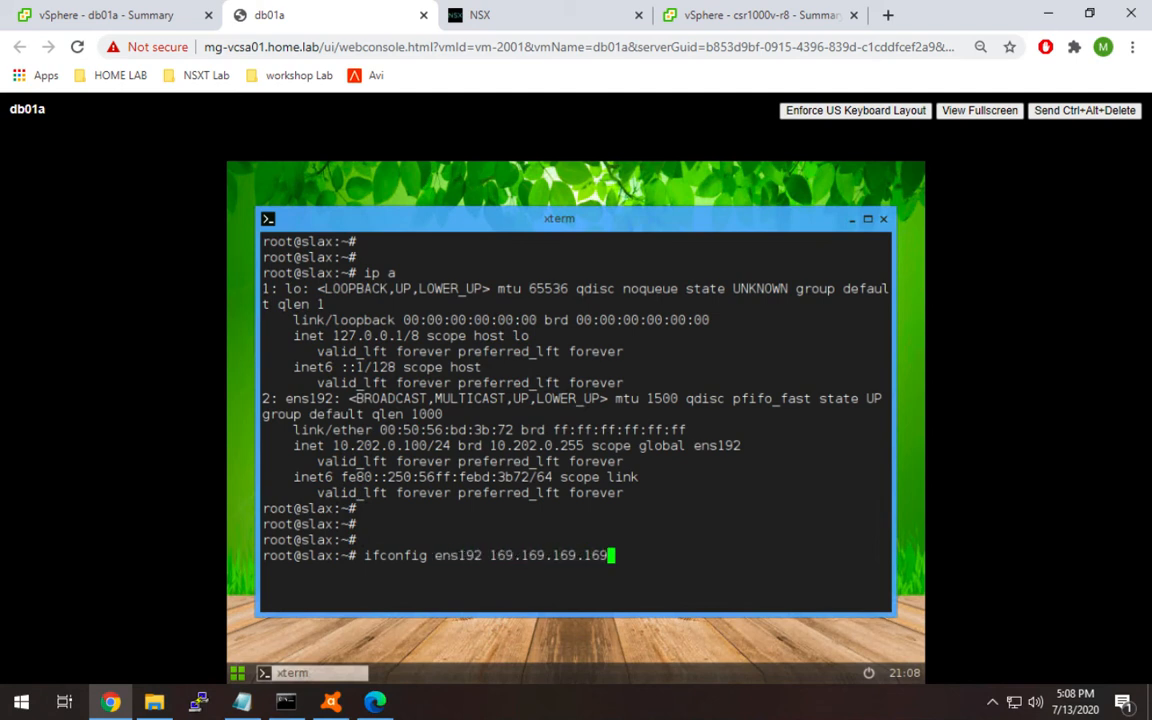
{"action": "type", "text": " netmask 255.25"}
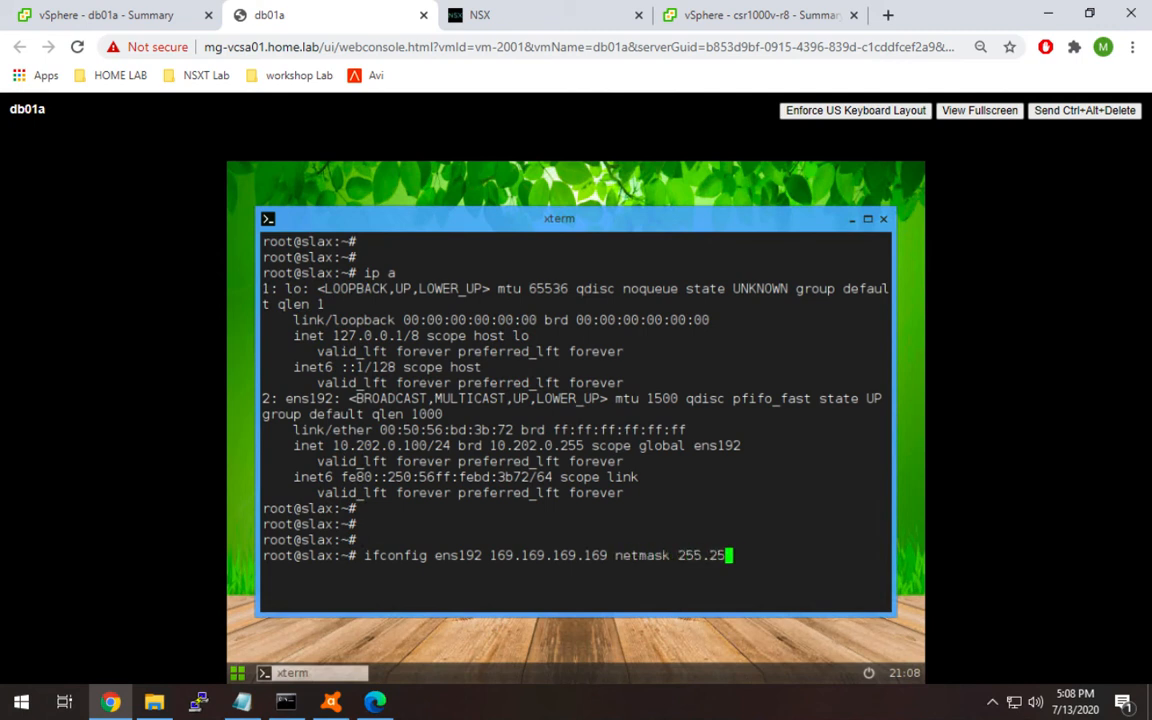
{"action": "type", "text": "5.255.0 up"}
{"action": "key", "text": "Return"}
{"action": "key", "text": "Return"}
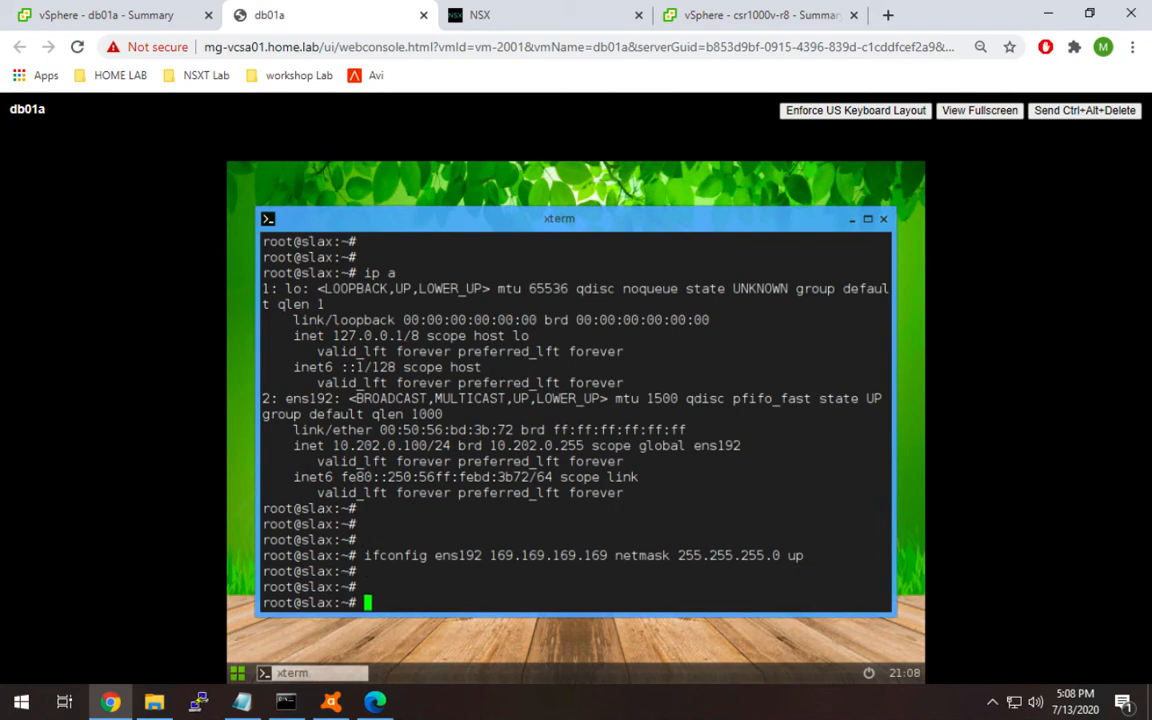
Step: List the interface addresses with "ip a" again and highlight the IPv4 address of ens192
{"action": "type", "text": "ip a"}
{"action": "key", "text": "Return"}
{"action": "key", "text": "Return"}
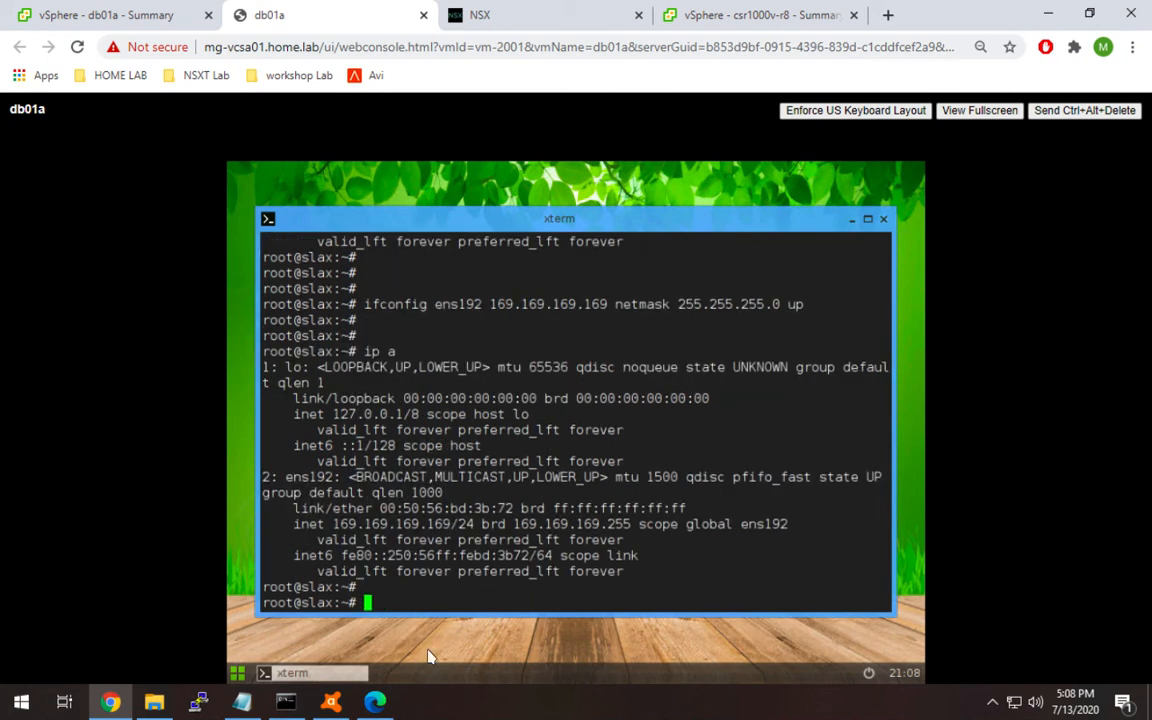
{"action": "left_click_drag", "start_coordinate": [333, 524], "coordinate": [474, 524]}
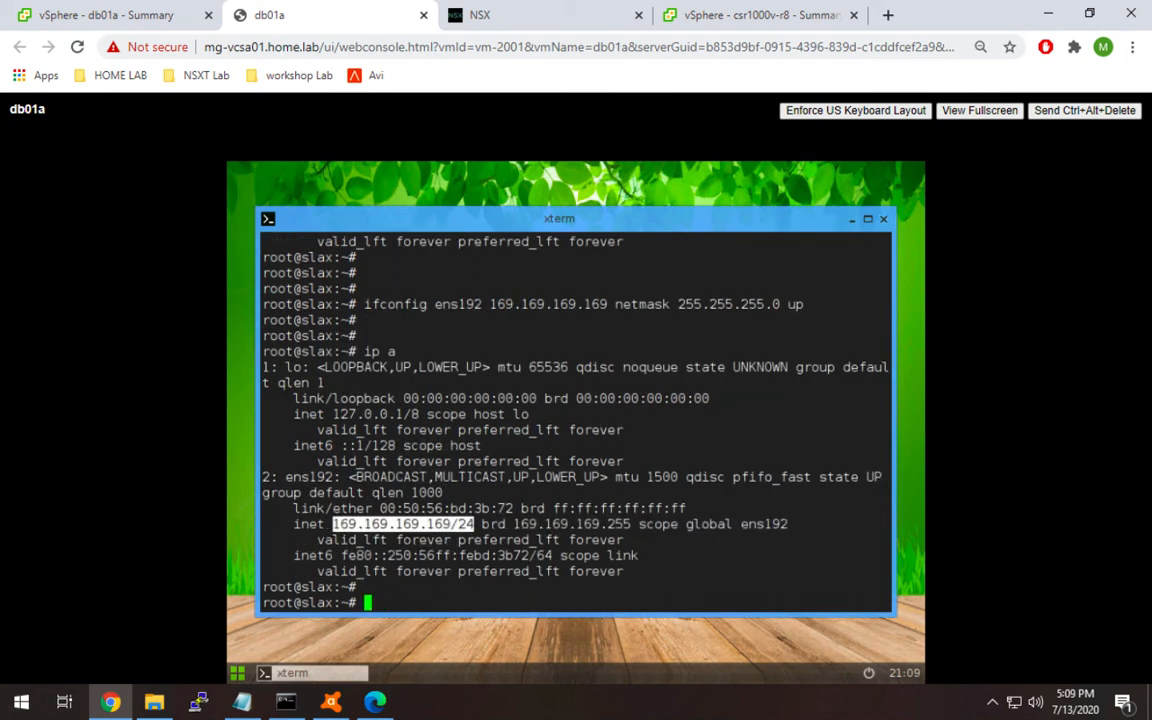
Step: Space out the terminal output and bring interface ens192 down with "ifdown ens192"
{"action": "key", "text": "Return"}
{"action": "key", "text": "Return"}
{"action": "key", "text": "Return"}
{"action": "key", "text": "Return"}
{"action": "key", "text": "Return"}
{"action": "key", "text": "Return"}
{"action": "key", "text": "Return"}
{"action": "key", "text": "Return"}
{"action": "key", "text": "Return"}
{"action": "key", "text": "Return"}
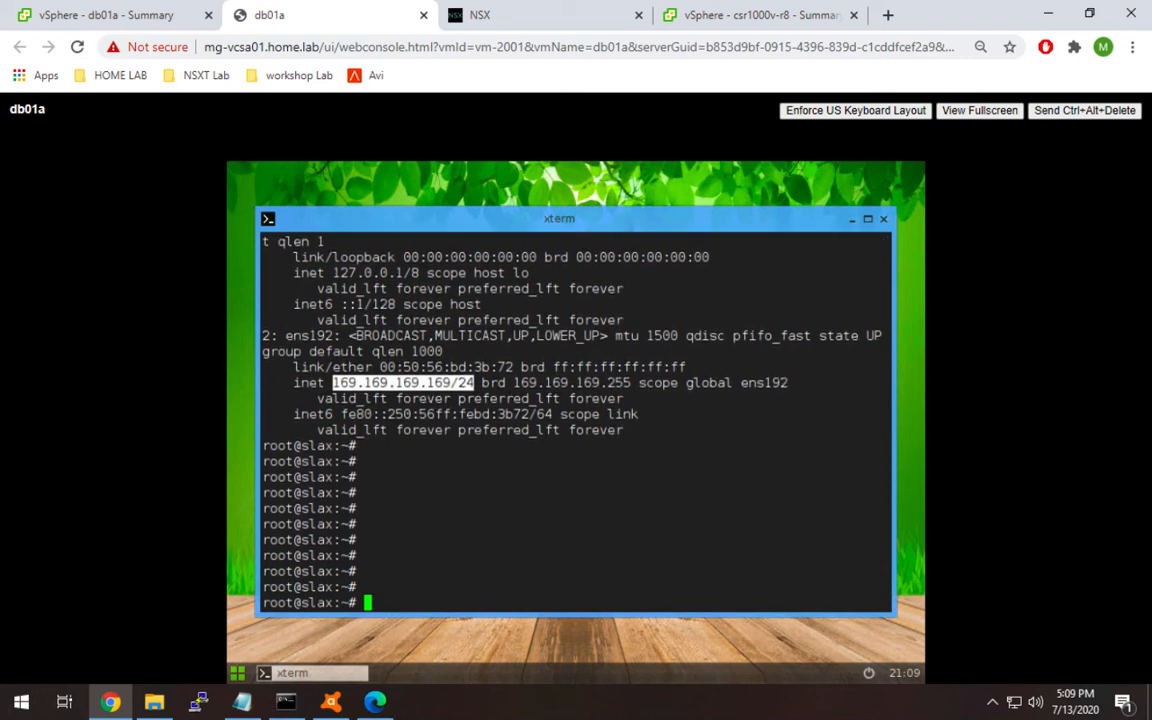
{"action": "type", "text": "ifdown ens192"}
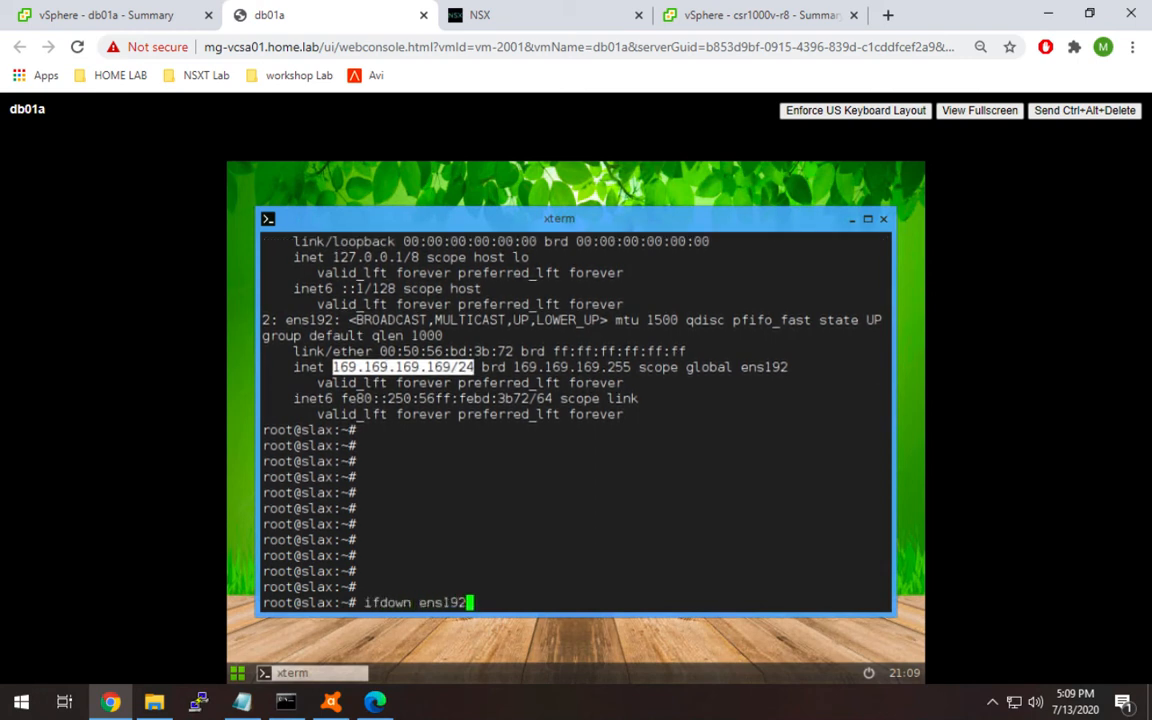
{"action": "key", "text": "Return"}
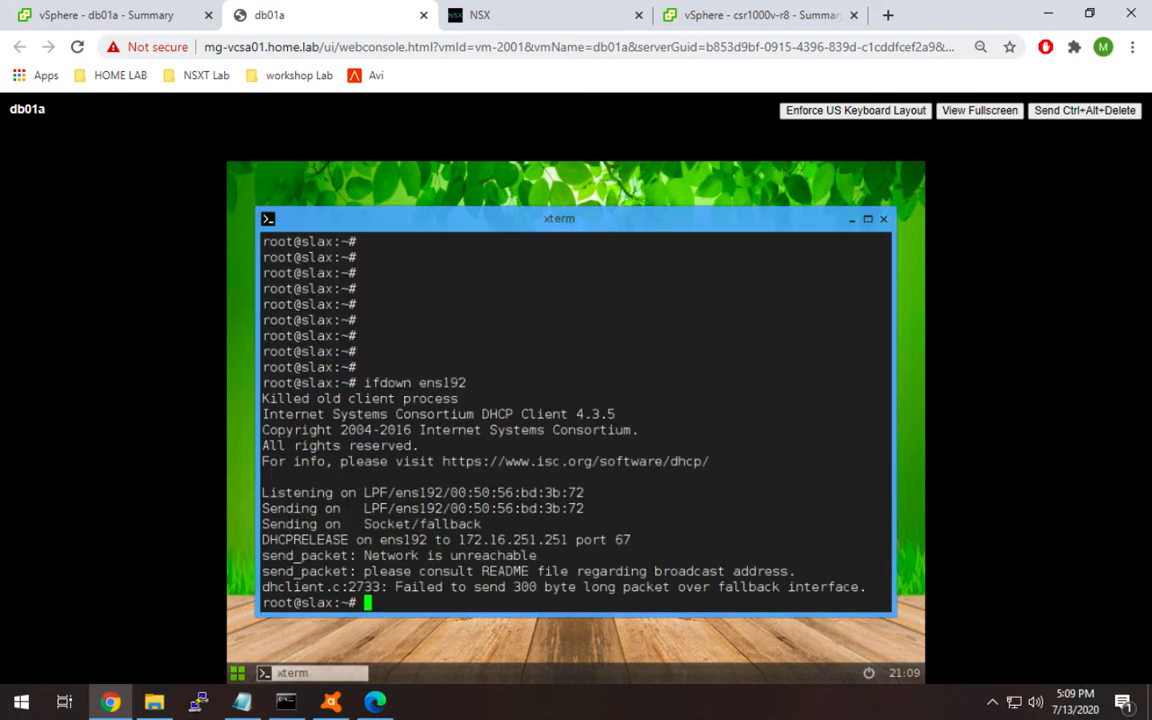
Step: Bring interface ens192 up with "ifup ens192" to request a DHCP lease, and highlight the address in the DHCPOFFER line
{"action": "key", "text": "Return"}
{"action": "key", "text": "Return"}
{"action": "key", "text": "Return"}
{"action": "key", "text": "Return"}
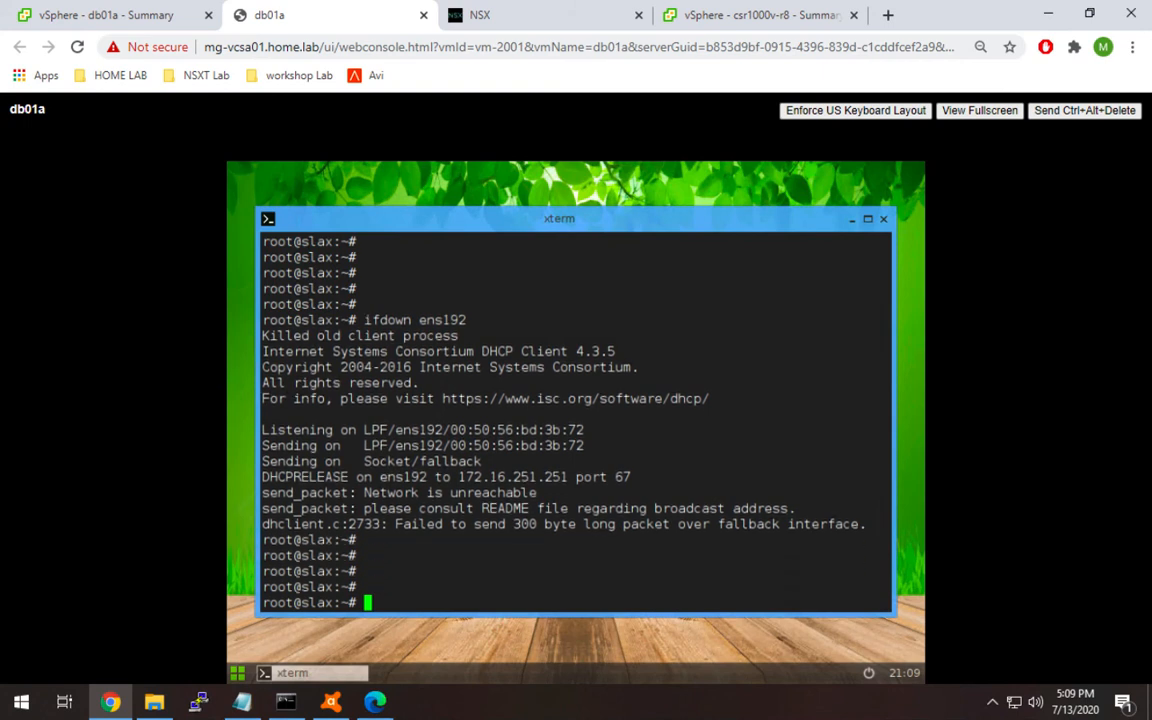
{"action": "type", "text": "ifup ens192"}
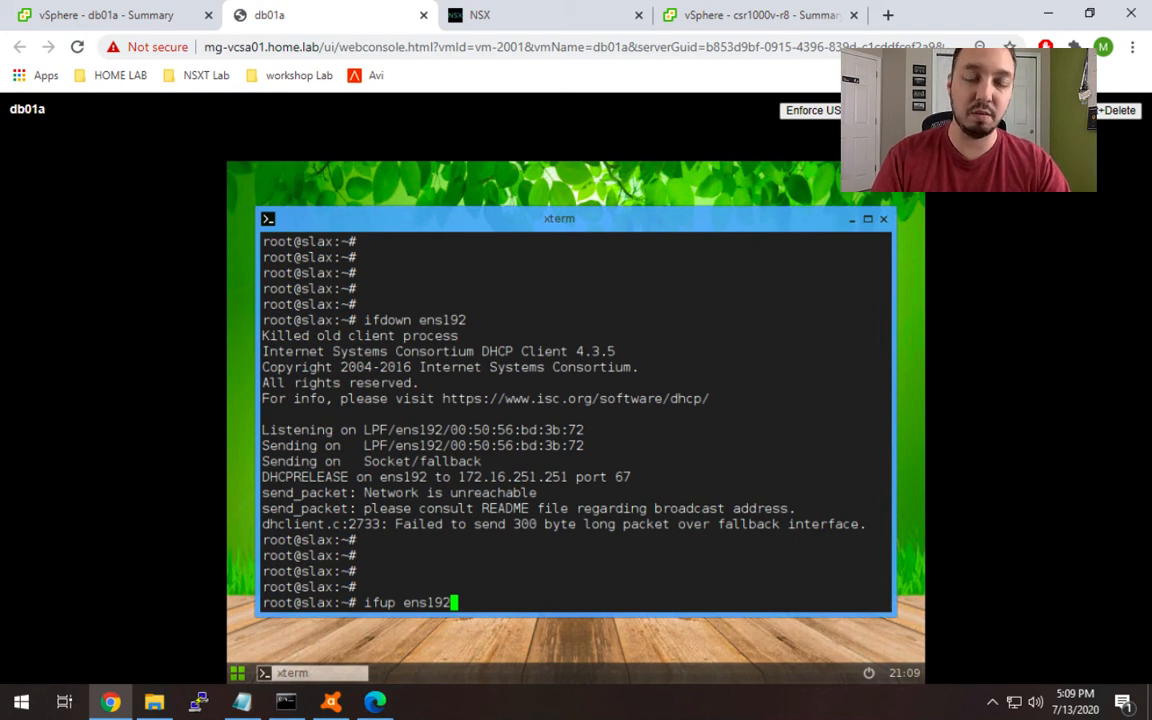
{"action": "key", "text": "Return"}
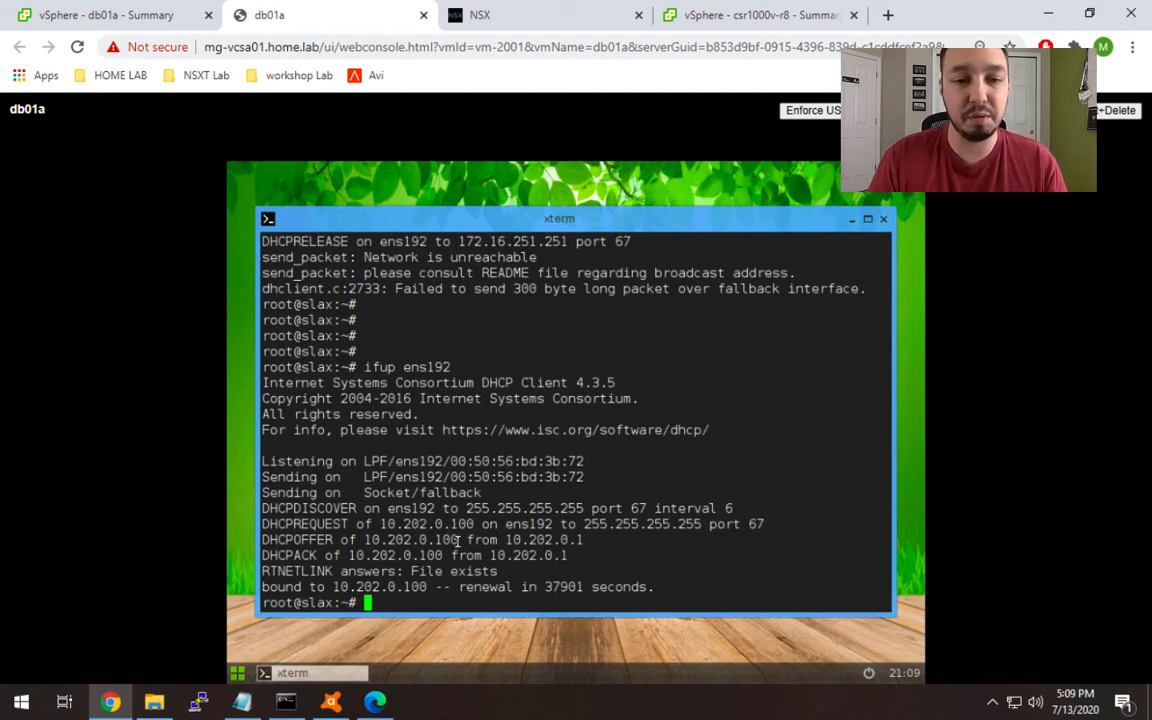
{"action": "left_click_drag", "start_coordinate": [458, 540], "coordinate": [357, 540]}
Step: Ping the segment gateway 10.202.0.1 from db01a and stop the ping after a few replies
{"action": "key", "text": "Return"}
{"action": "key", "text": "Return"}
{"action": "key", "text": "Return"}
{"action": "key", "text": "Return"}
{"action": "key", "text": "Return"}
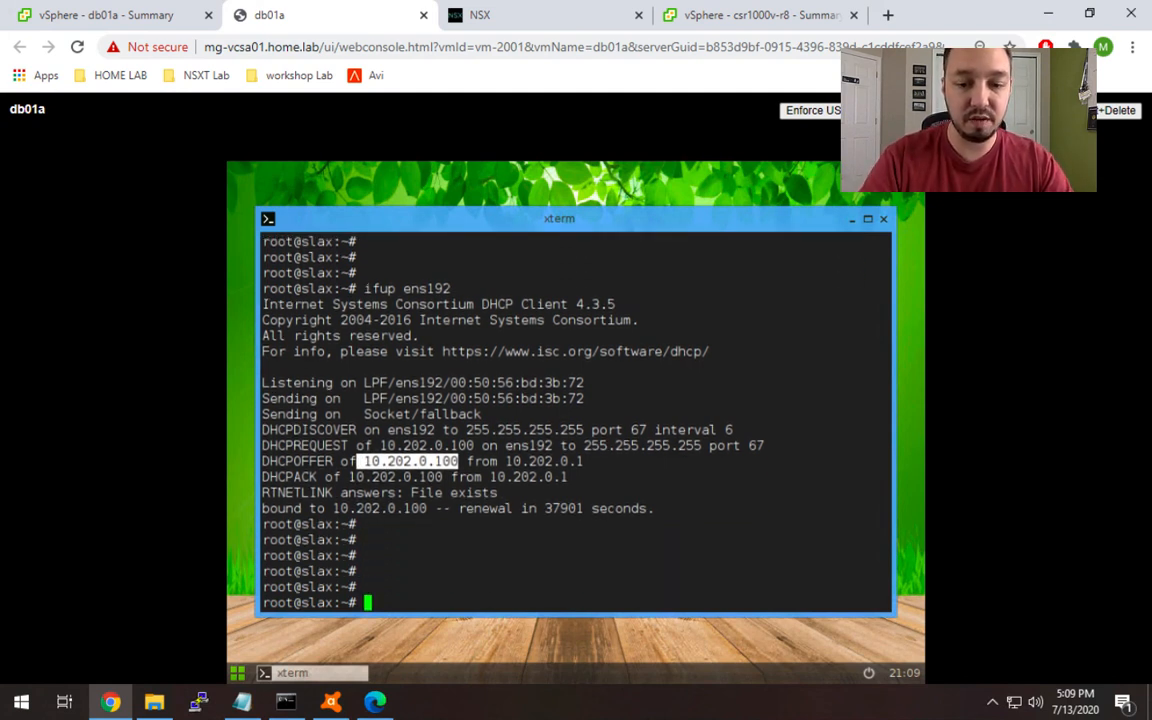
{"action": "type", "text": "ping 10.202."}
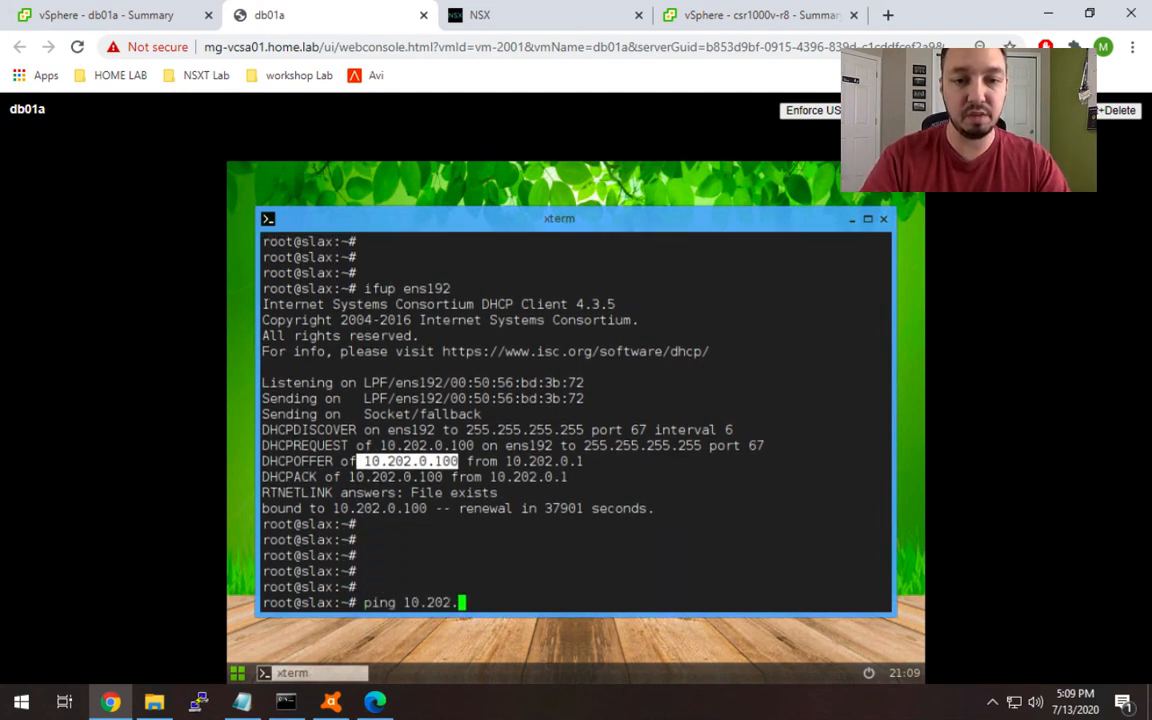
{"action": "type", "text": "0.1"}
{"action": "key", "text": "Return"}
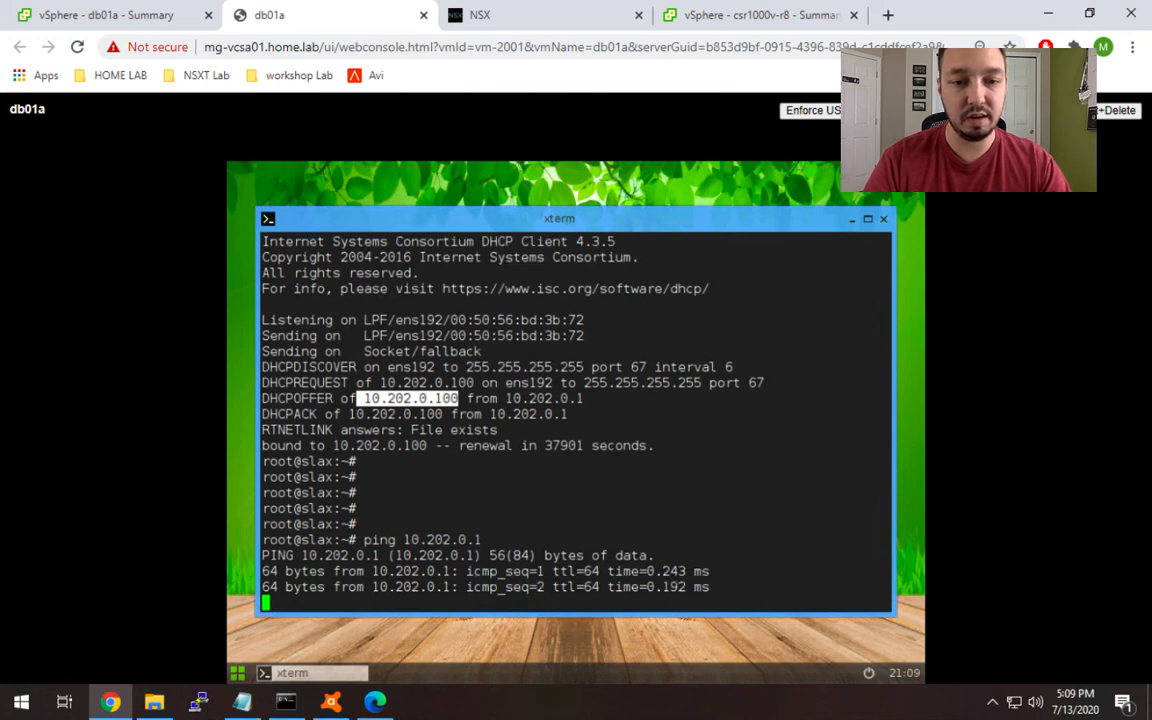
{"action": "key", "text": "ctrl+c"}
Step: Ping the DNS server 172.16.251.251 from db01a, stop the ping and return to an empty prompt
{"action": "key", "text": "Return"}
{"action": "key", "text": "Return"}
{"action": "type", "text": "ping 17"}
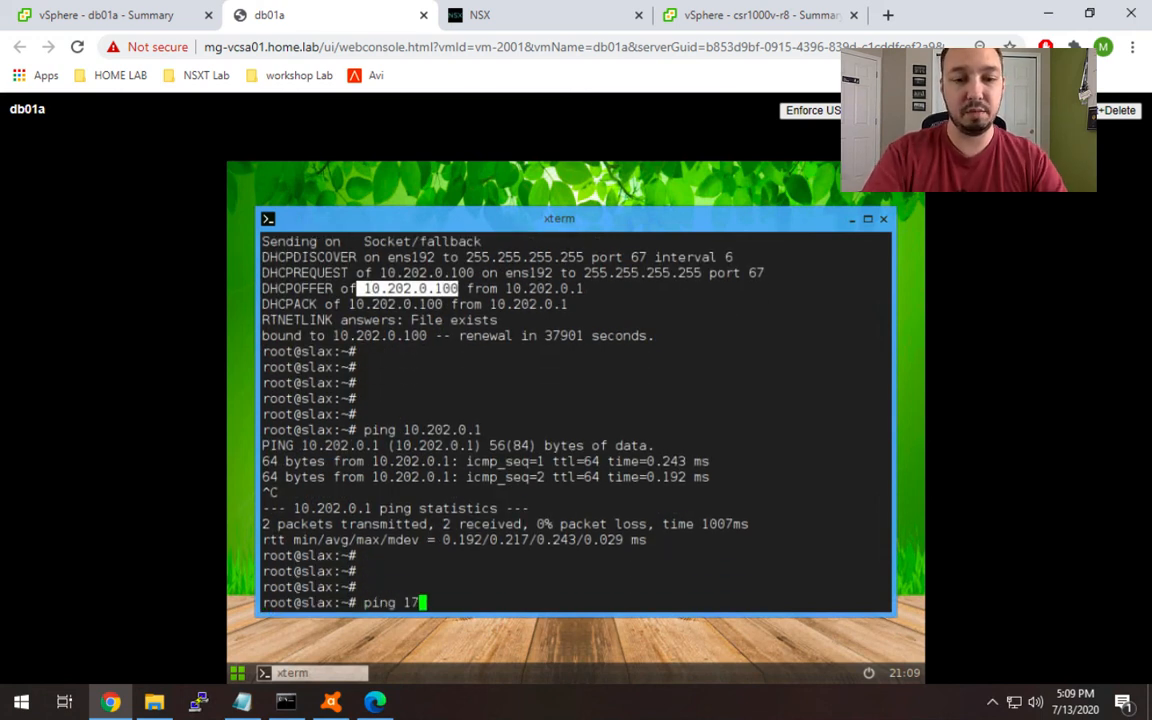
{"action": "type", "text": "2.16.251.251"}
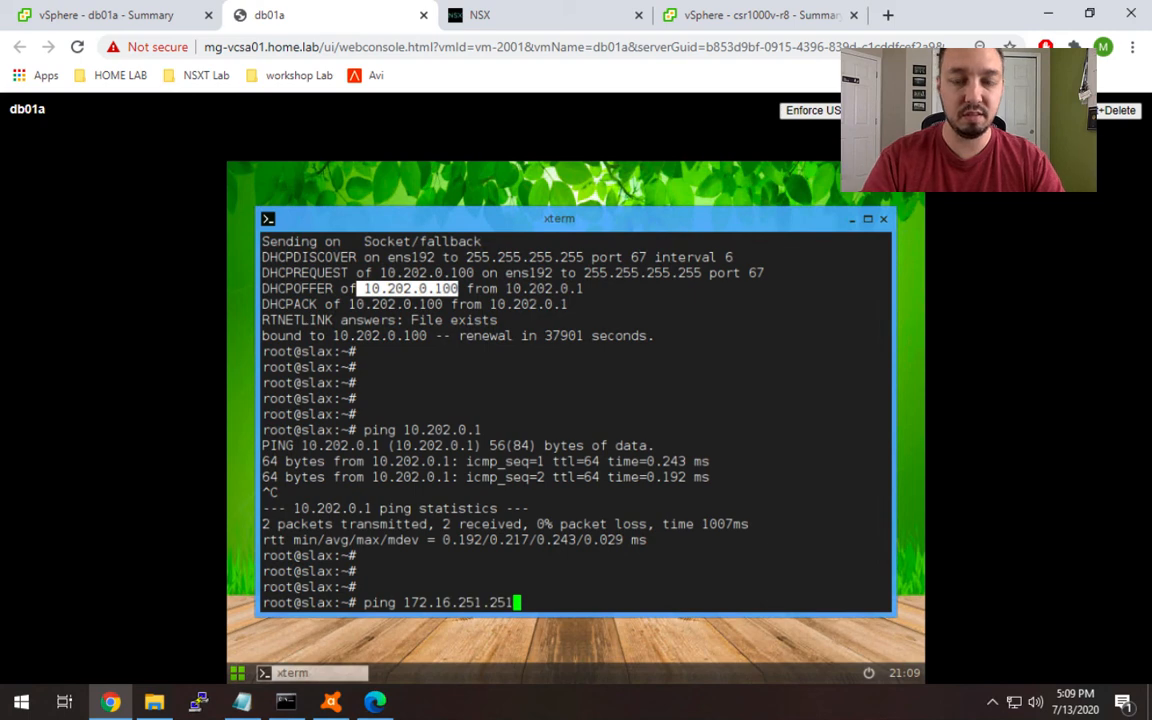
{"action": "key", "text": "Return"}
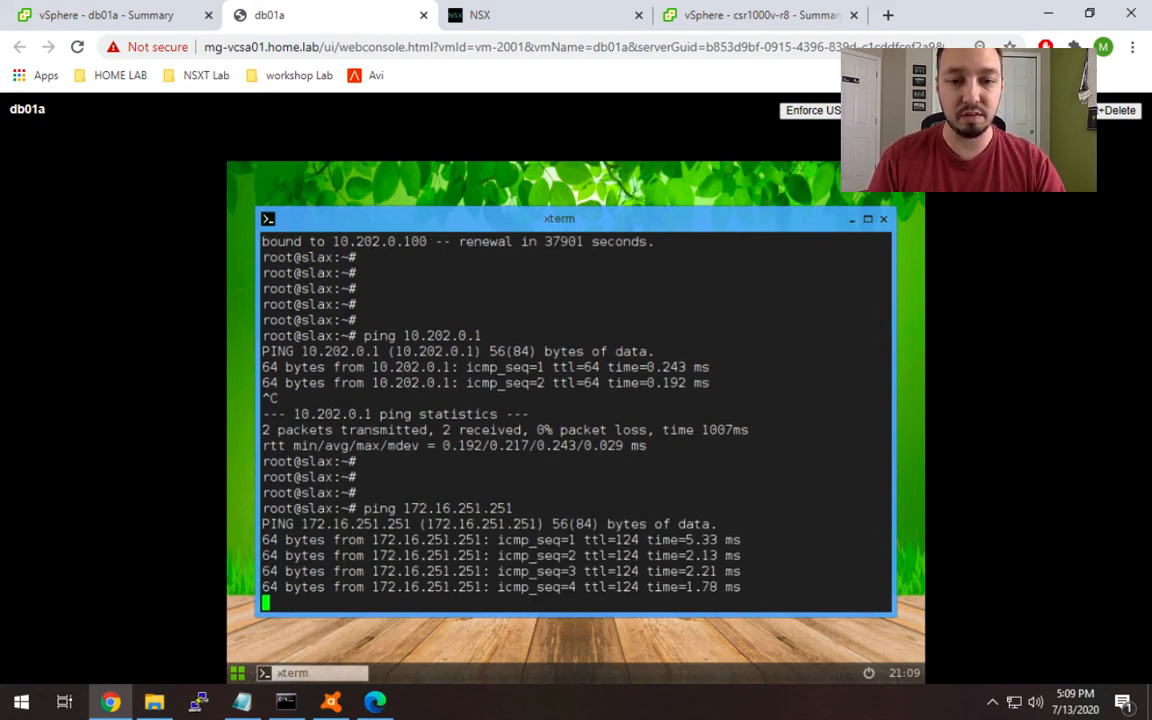
{"action": "key", "text": "ctrl+c"}
{"action": "key", "text": "Return"}
{"action": "key", "text": "Return"}
{"action": "key", "text": "Return"}
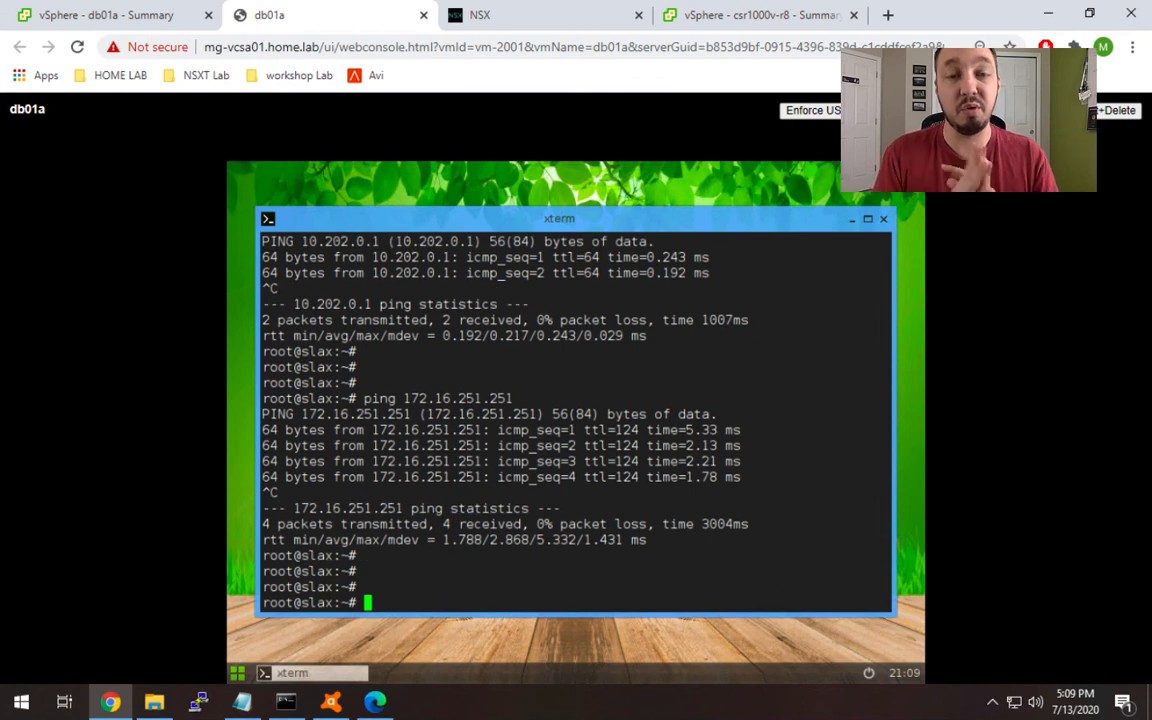